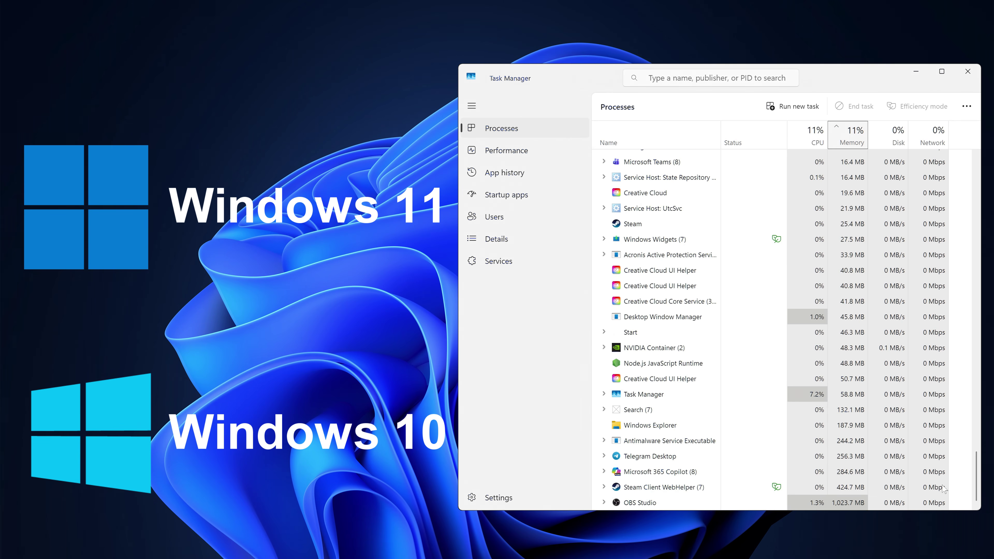
# Open Task Manager and examine which processes use the most memory, including Steam Client WebHelper, Discord and Telegram Desktop.
pyautogui.doubleClick(634, 488)
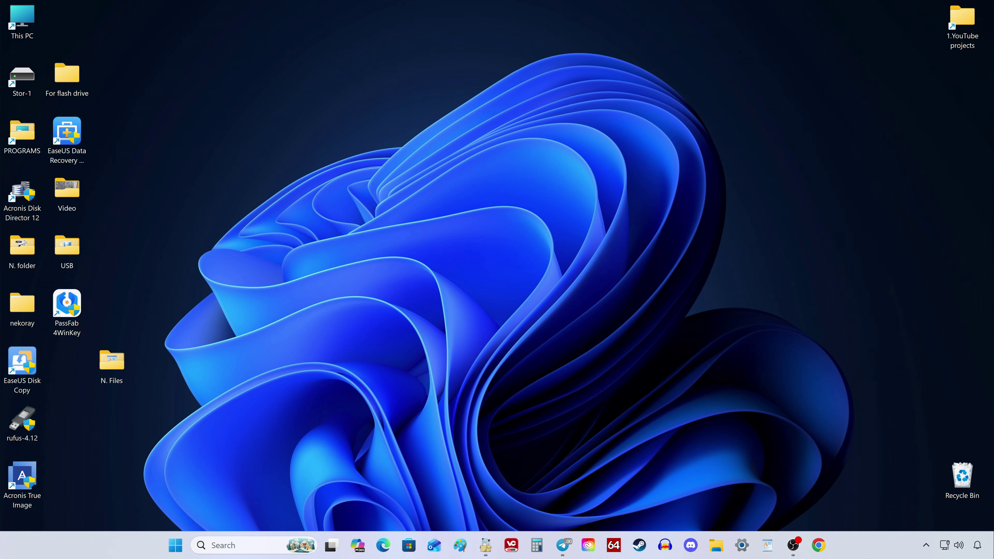
pyautogui.rightClick(883, 548)
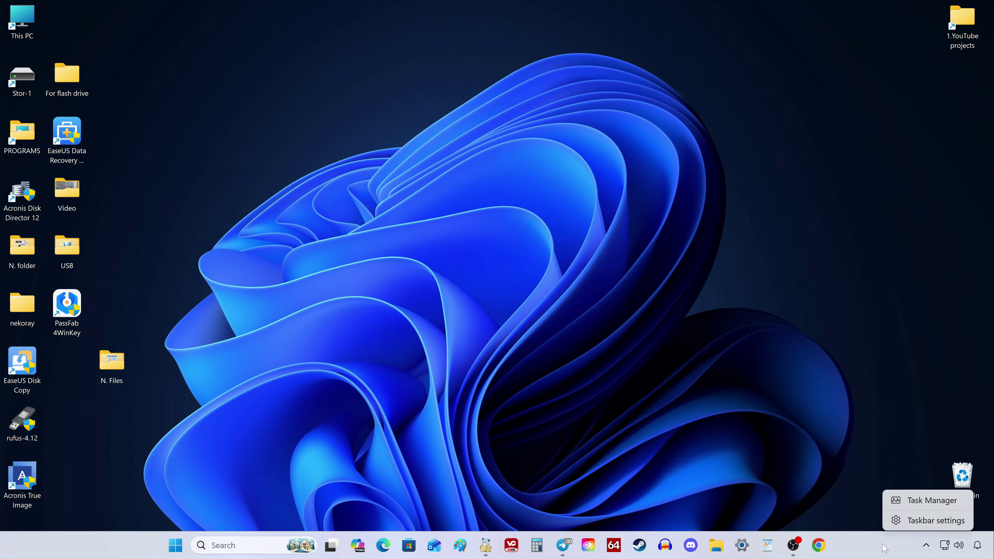
pyautogui.click(926, 503)
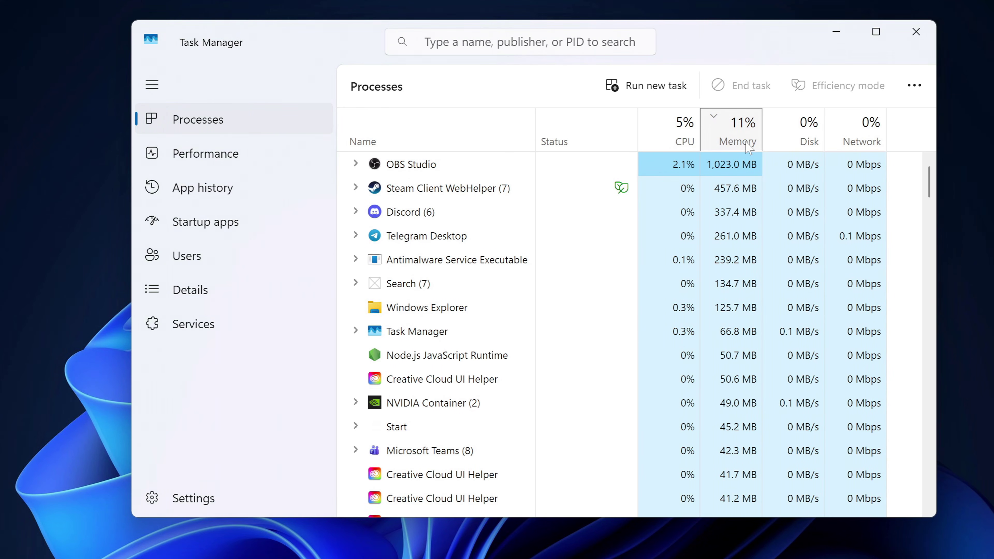
pyautogui.click(735, 194)
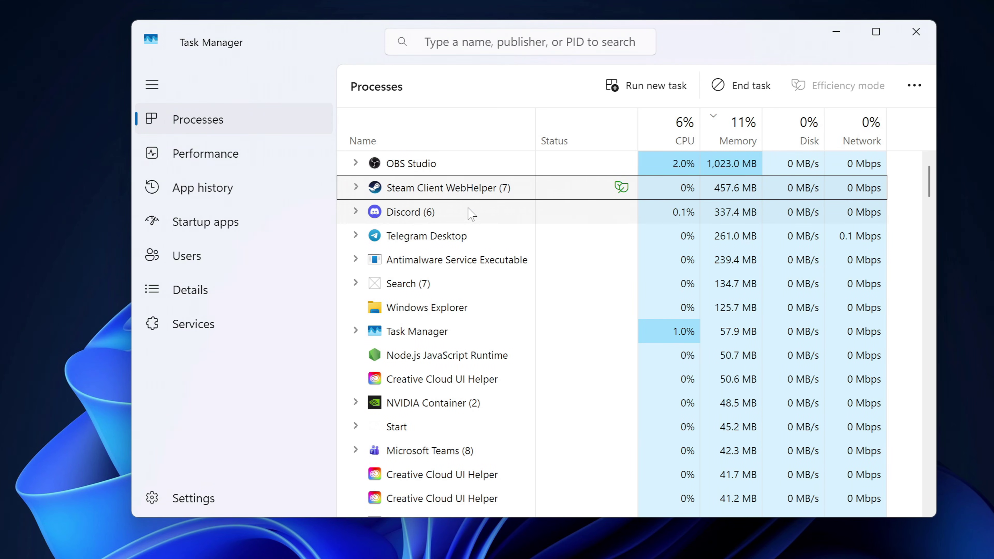
pyautogui.click(475, 215)
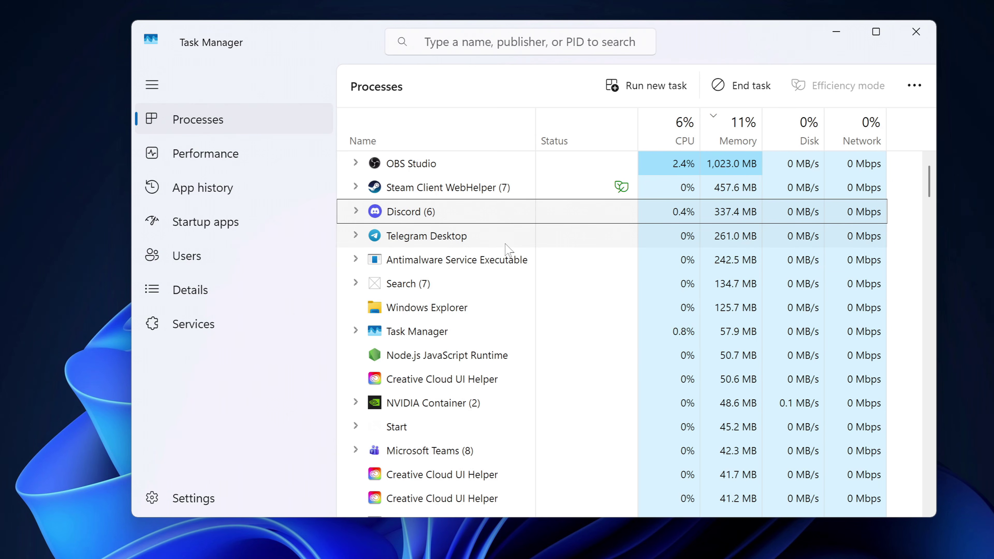
pyautogui.click(483, 243)
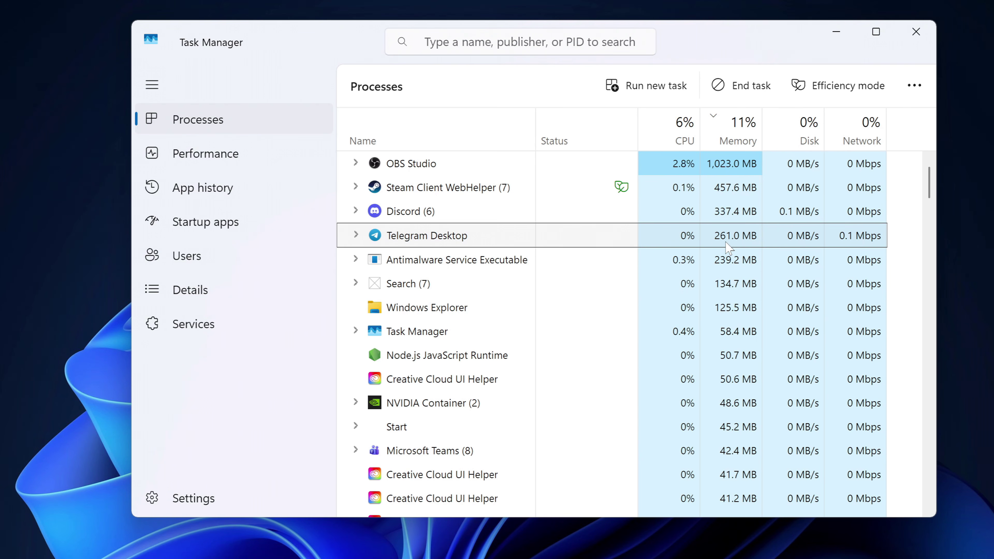
pyautogui.scroll(-3, 727, 244)
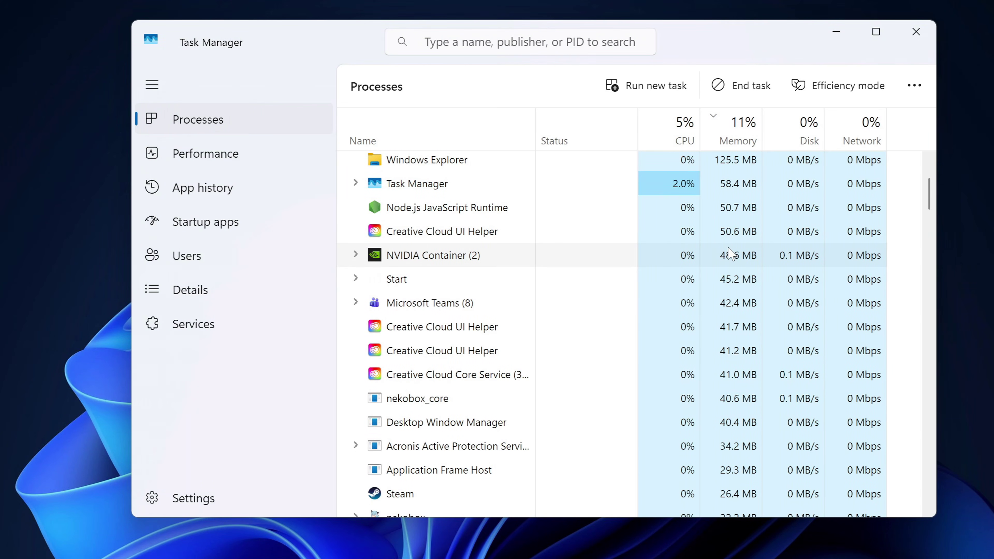
# Disable steam in Task Manager's list of startup apps.
pyautogui.click(144, 227)
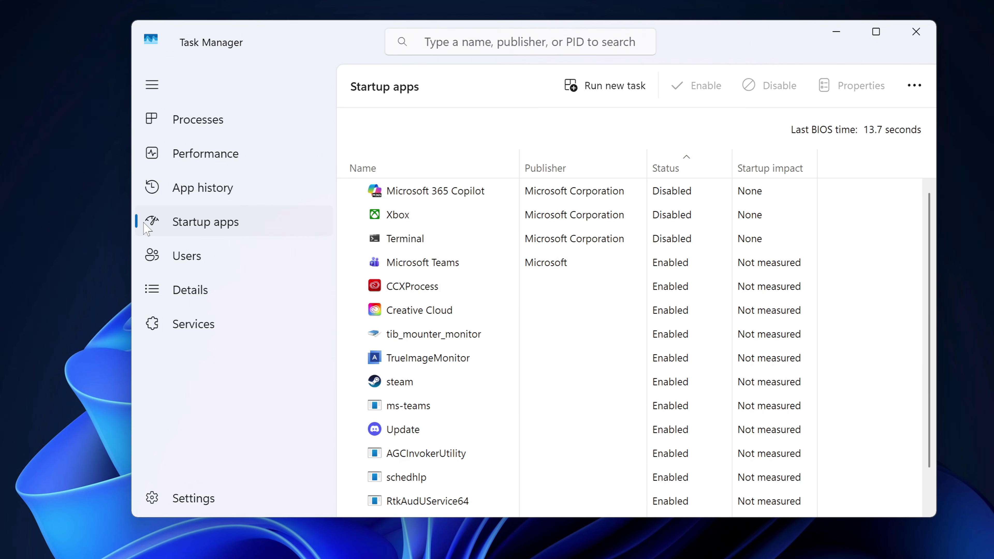
pyautogui.scroll(-1, 432, 288)
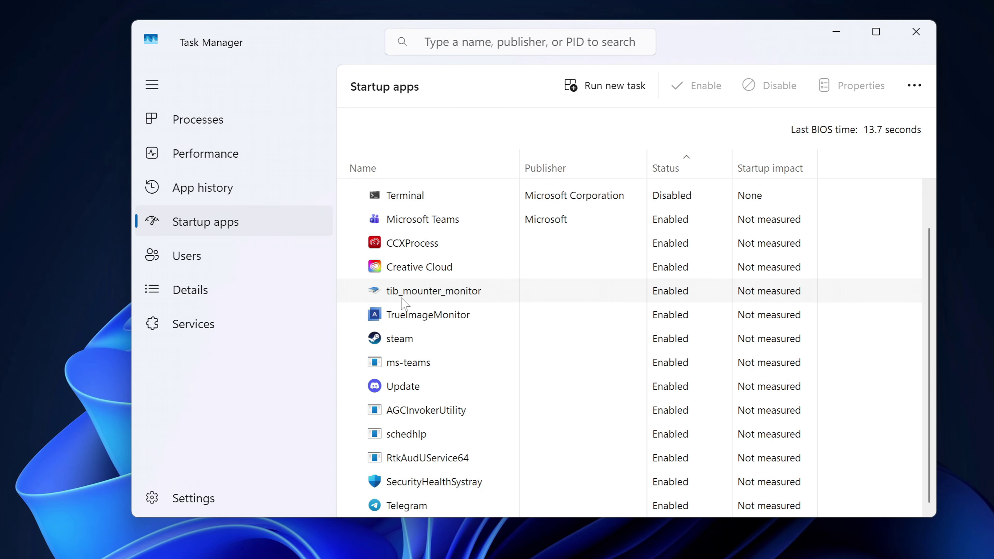
pyautogui.click(421, 347)
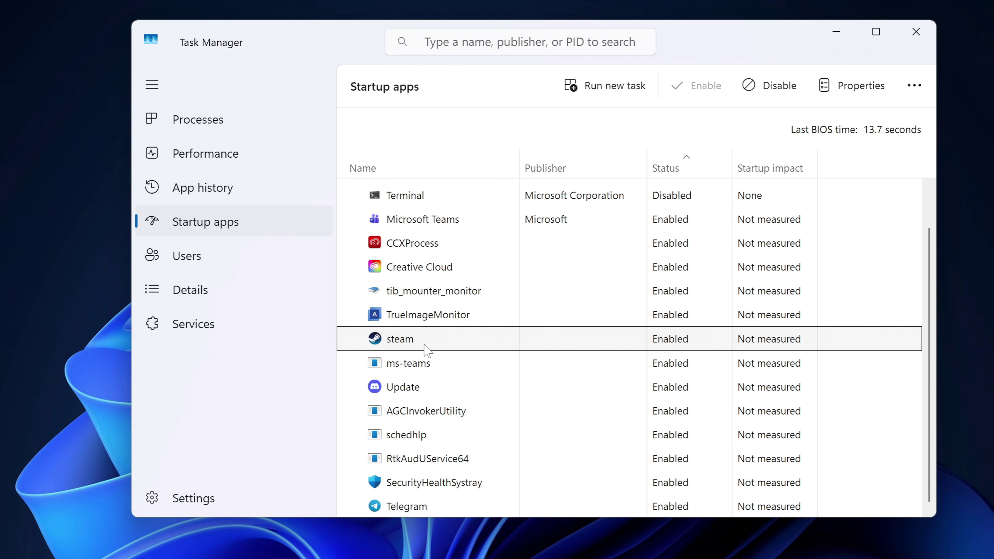
pyautogui.rightClick(660, 345)
pyautogui.click(725, 360)
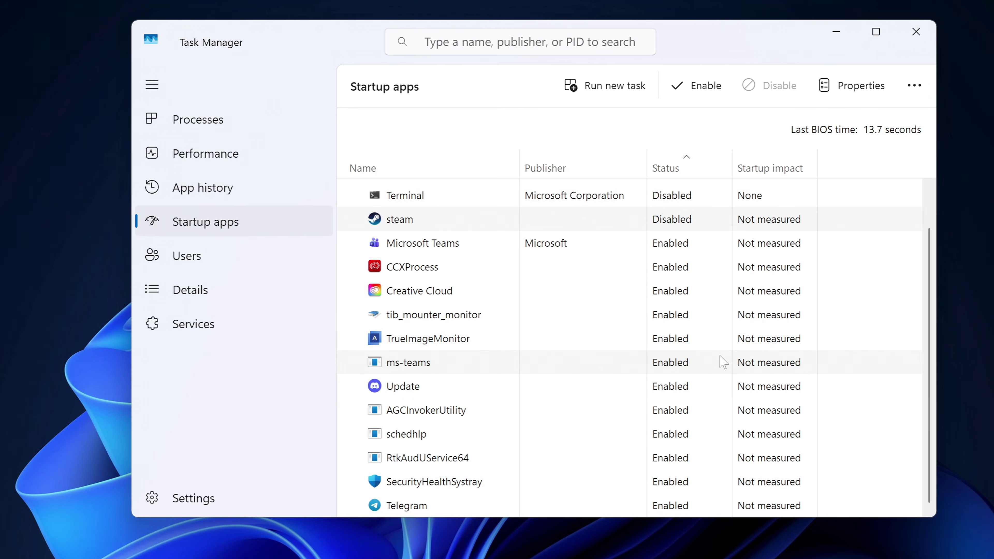
# Disable the startup entries Update (Discord) and Telegram.
pyautogui.click(436, 387)
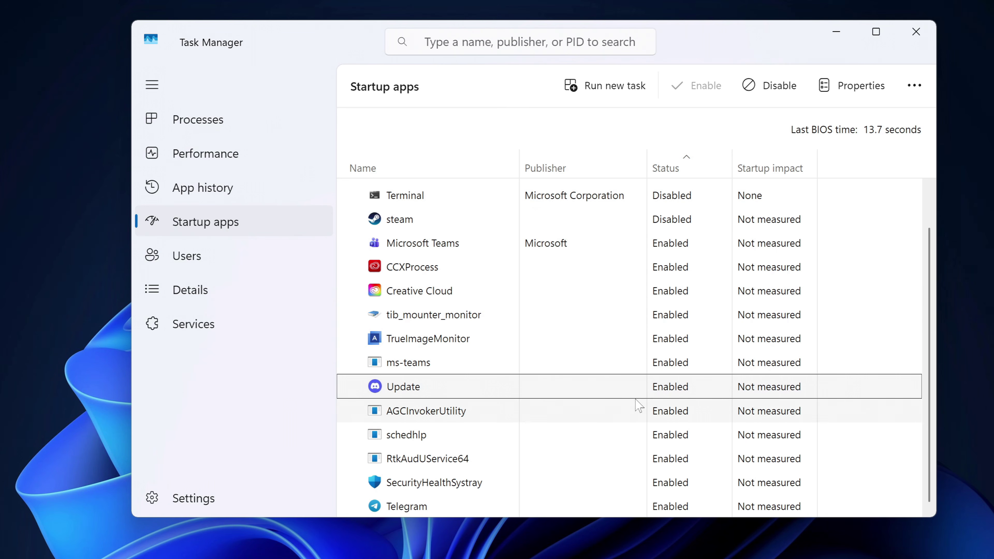
pyautogui.rightClick(664, 388)
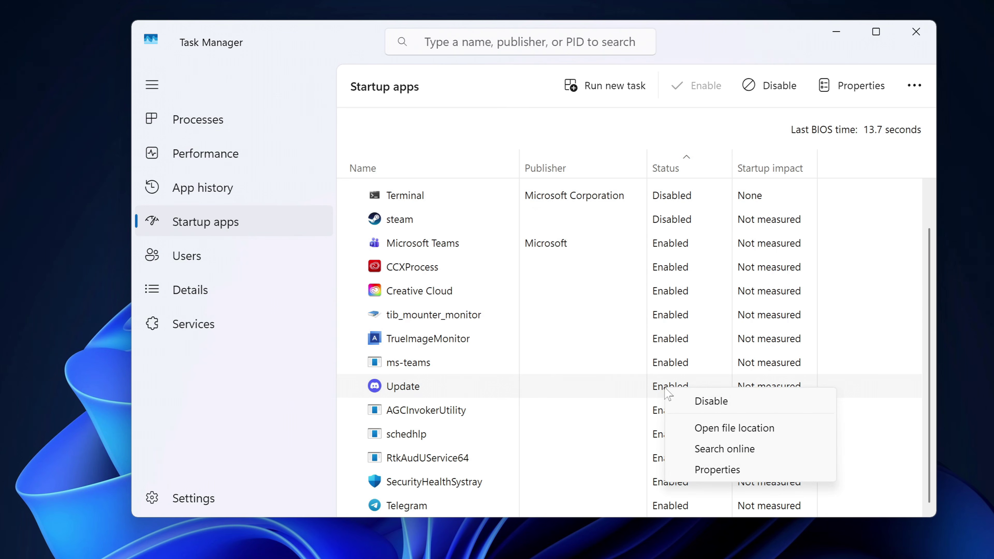
pyautogui.click(705, 407)
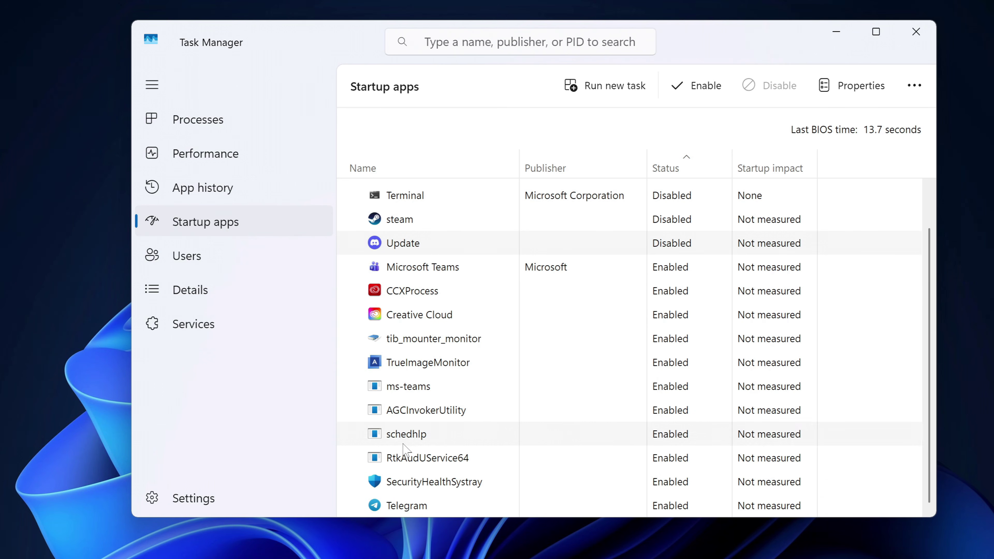
pyautogui.click(451, 507)
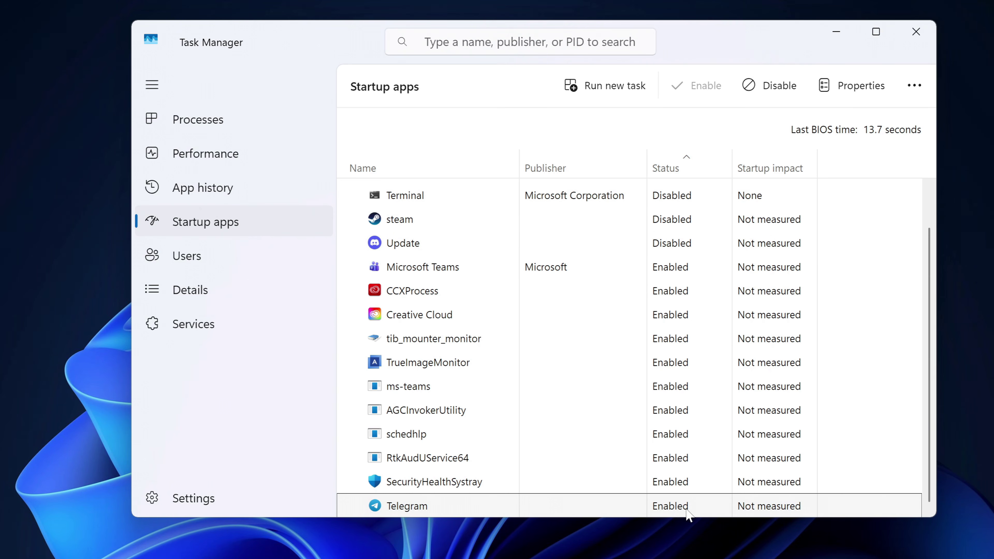
pyautogui.rightClick(670, 505)
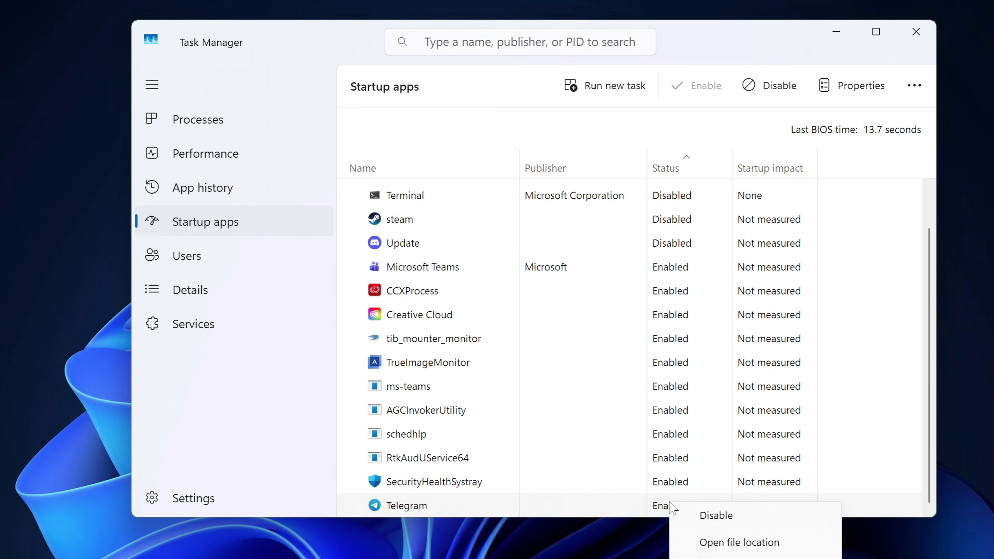
pyautogui.click(705, 518)
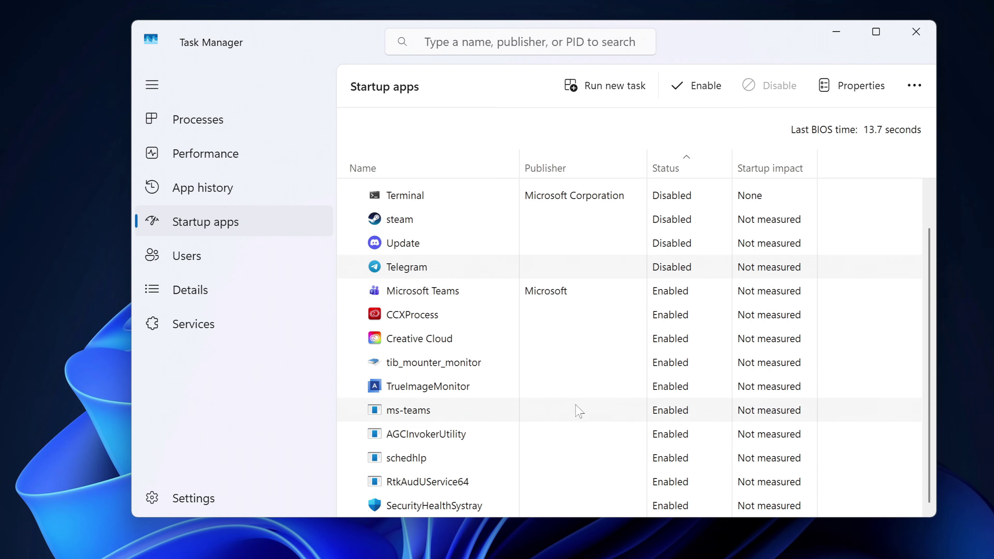
# Disable the CCXProcess startup entry and close Task Manager.
pyautogui.click(435, 320)
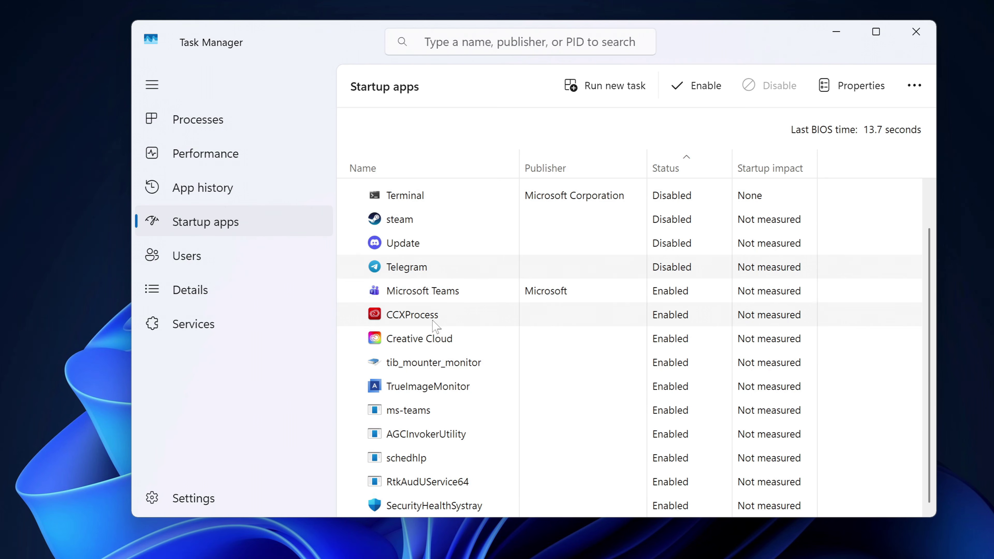
pyautogui.rightClick(663, 325)
pyautogui.click(702, 334)
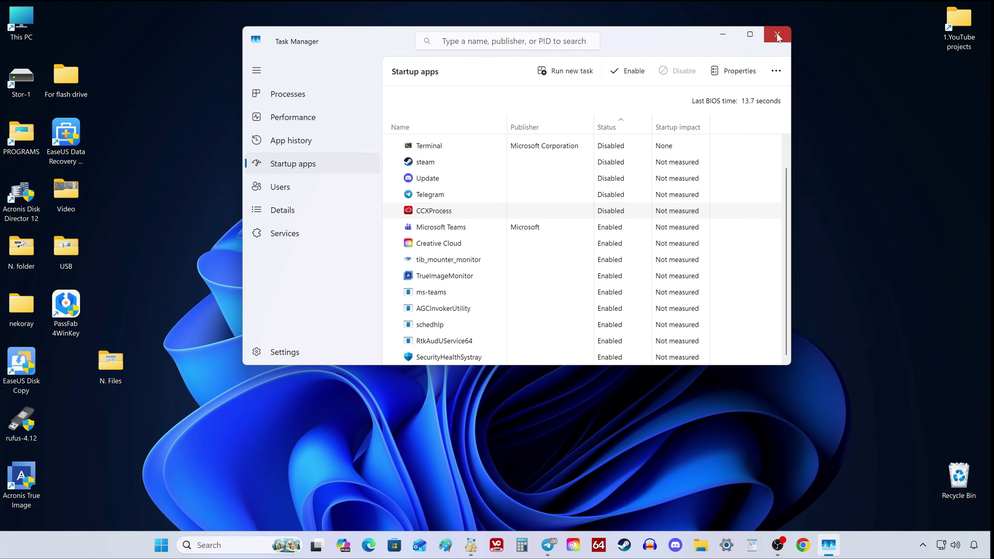
pyautogui.click(778, 37)
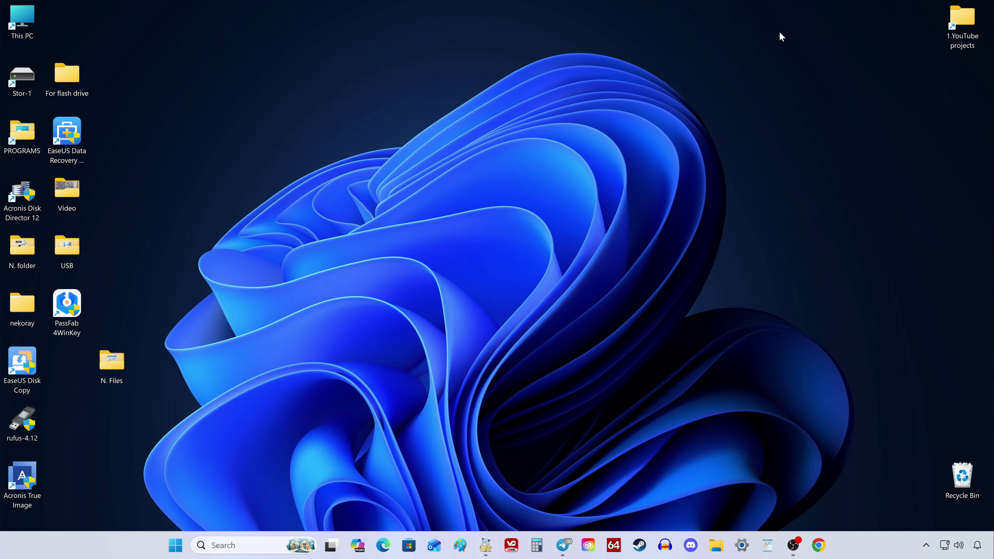
# Restart the computer.
pyautogui.rightClick(175, 546)
pyautogui.moveTo(182, 496)
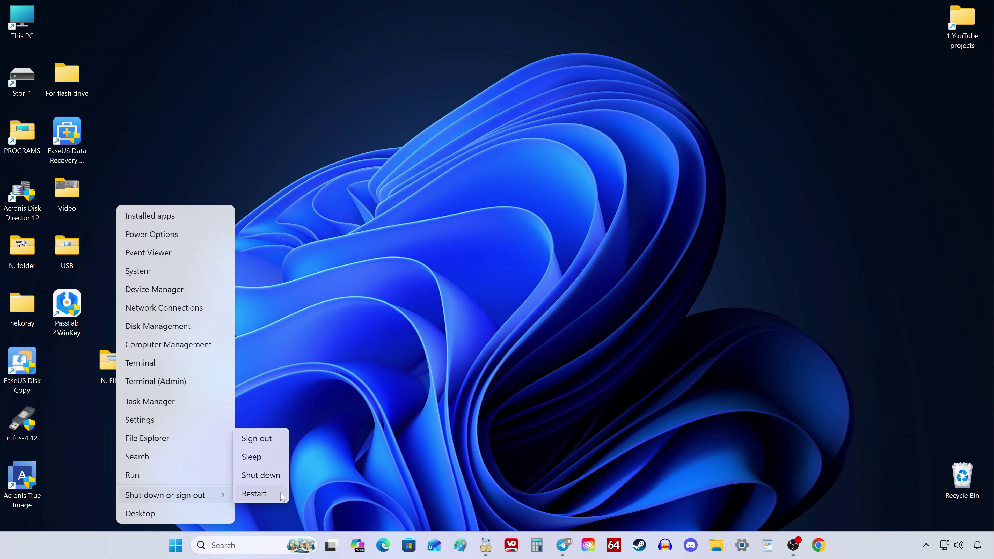
pyautogui.click(283, 496)
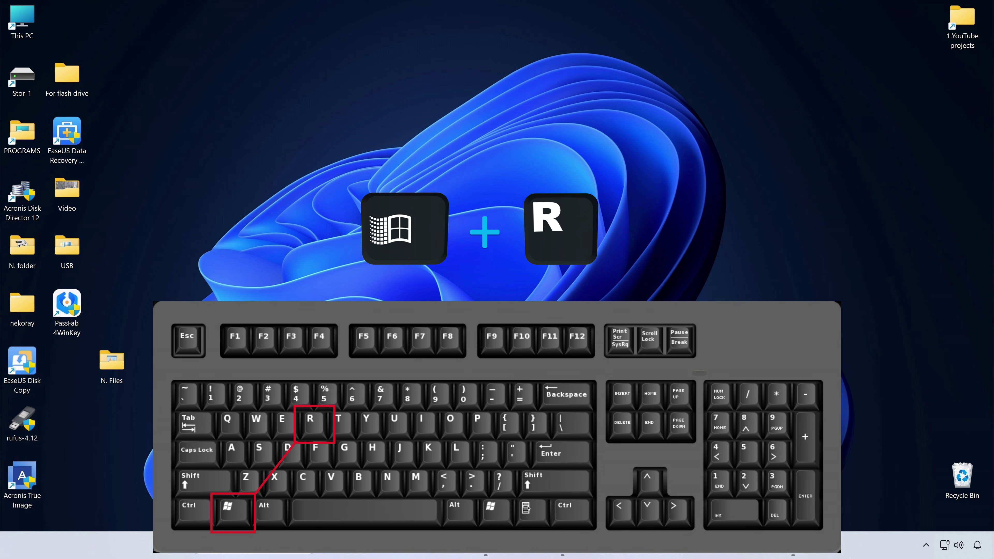
# Run cleanmgr and start Disk Cleanup for drive C:.
pyautogui.press('super+r')
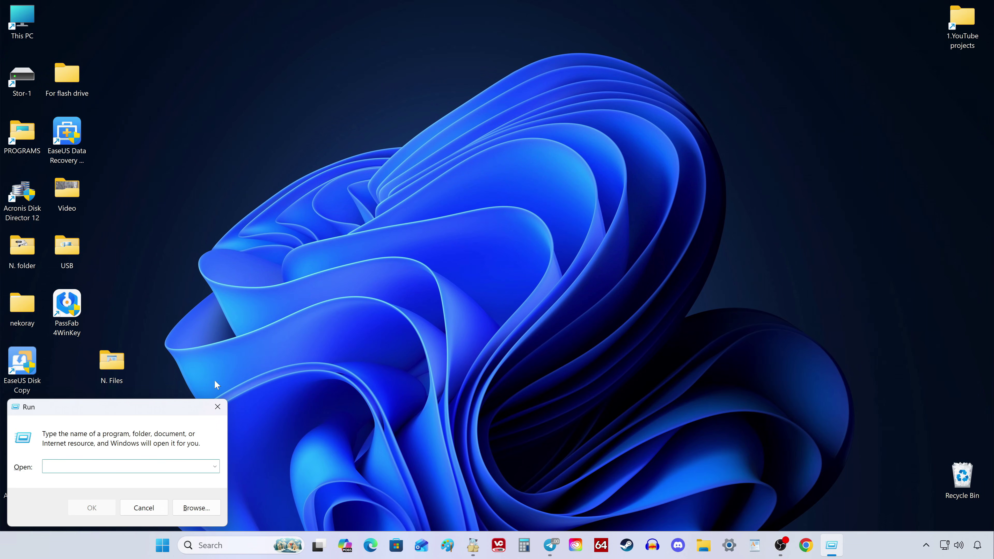
pyautogui.moveTo(161, 412); pyautogui.dragTo(560, 140)
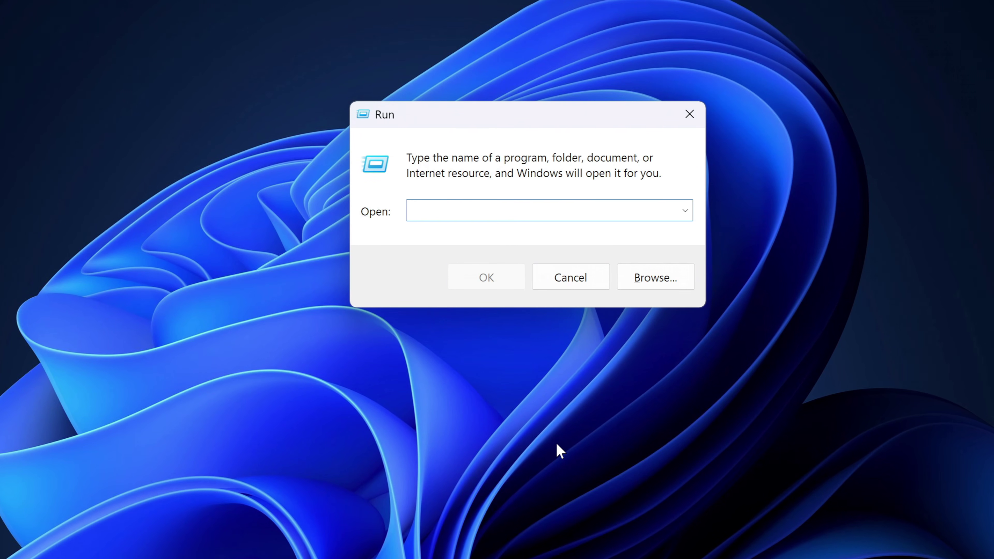
pyautogui.write('cle')
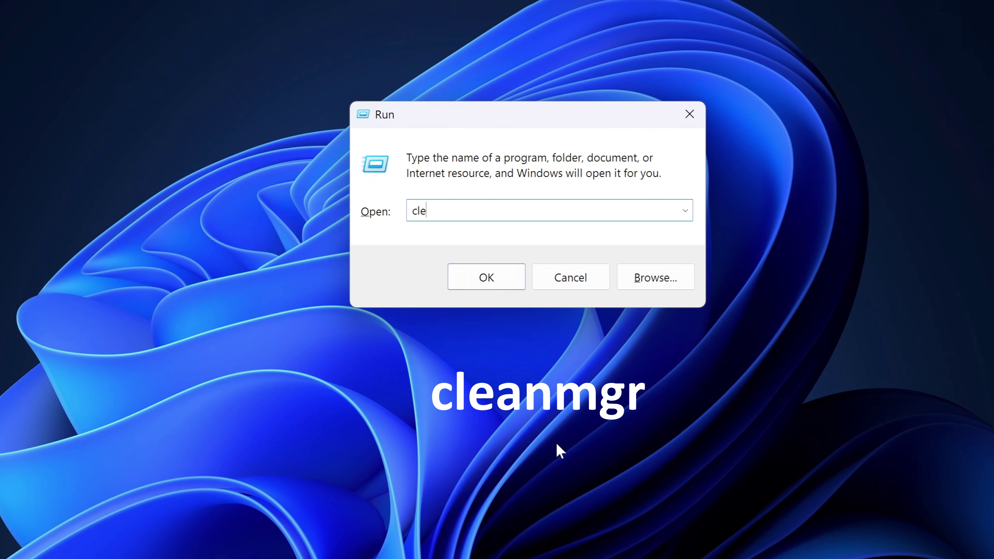
pyautogui.write('anmgr')
pyautogui.click(499, 282)
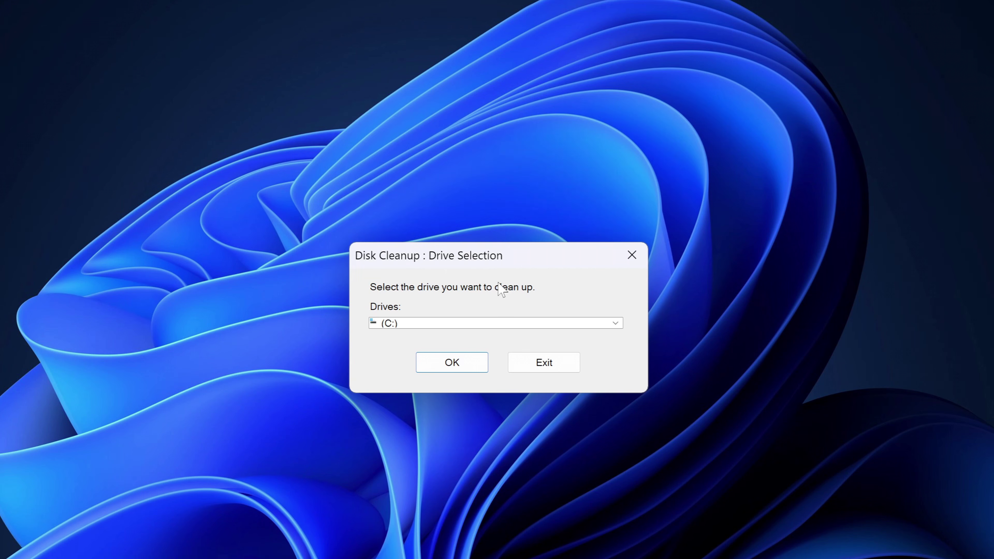
pyautogui.click(616, 324)
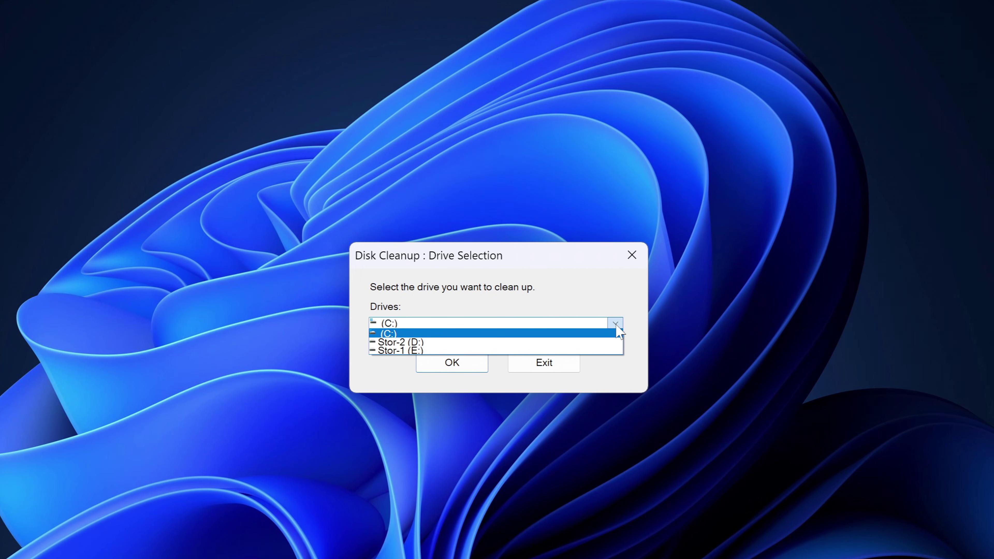
pyautogui.click(617, 327)
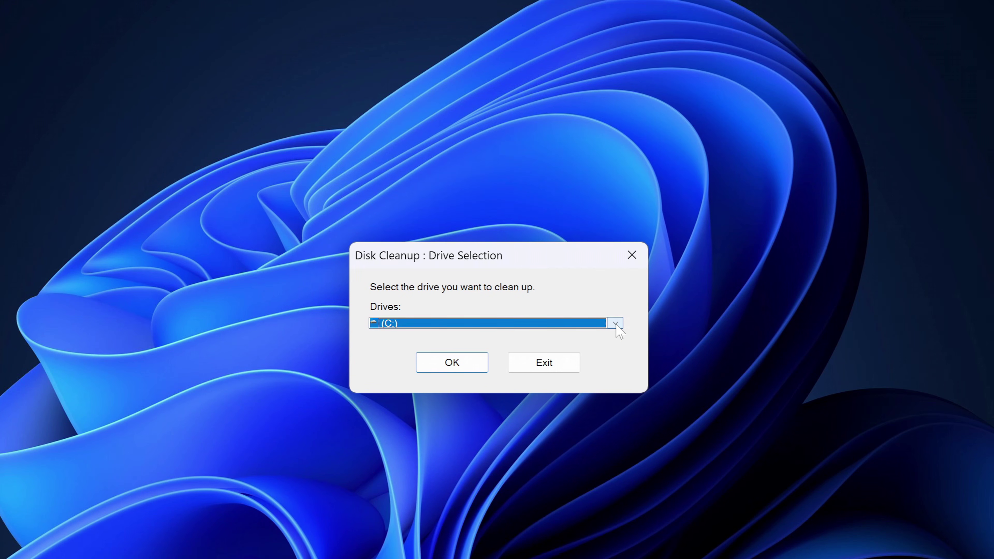
pyautogui.click(466, 364)
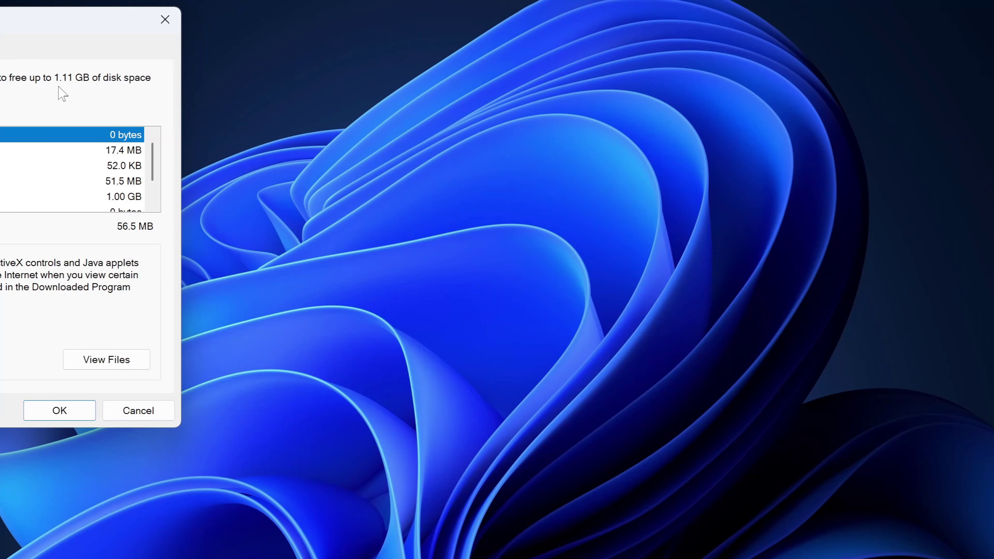
# Add DirectX Shader Cache, Delivery Optimization Files, Recycle Bin and Temporary files to the cleanup and permanently delete the selected files.
pyautogui.moveTo(44, 31); pyautogui.dragTo(496, 37)
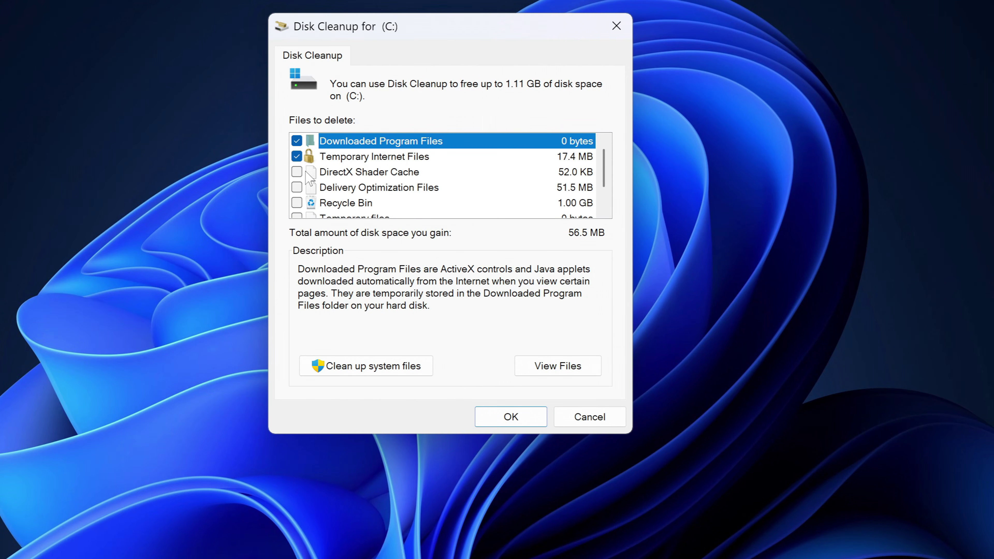
pyautogui.click(297, 172)
pyautogui.click(297, 187)
pyautogui.click(297, 203)
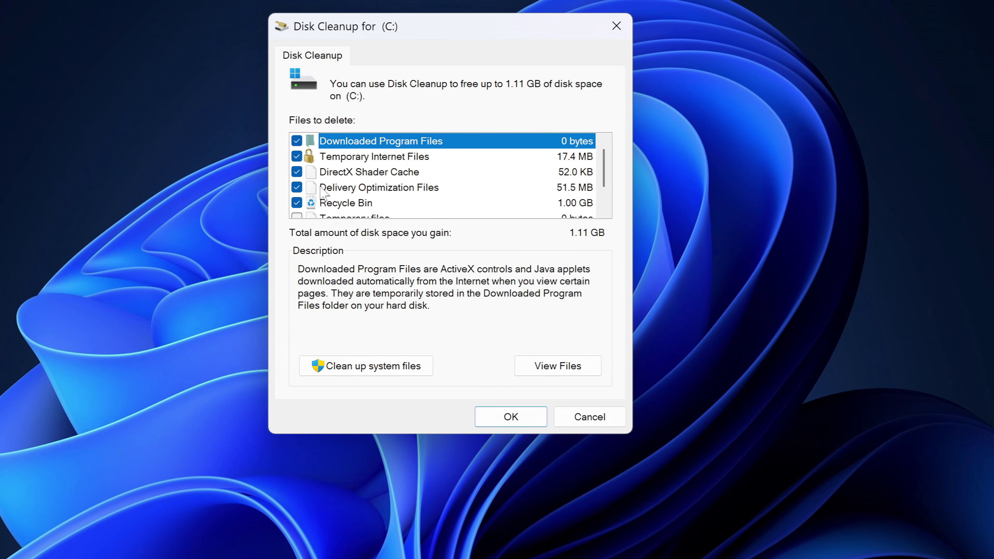
pyautogui.scroll(-1, 300, 204)
pyautogui.click(300, 189)
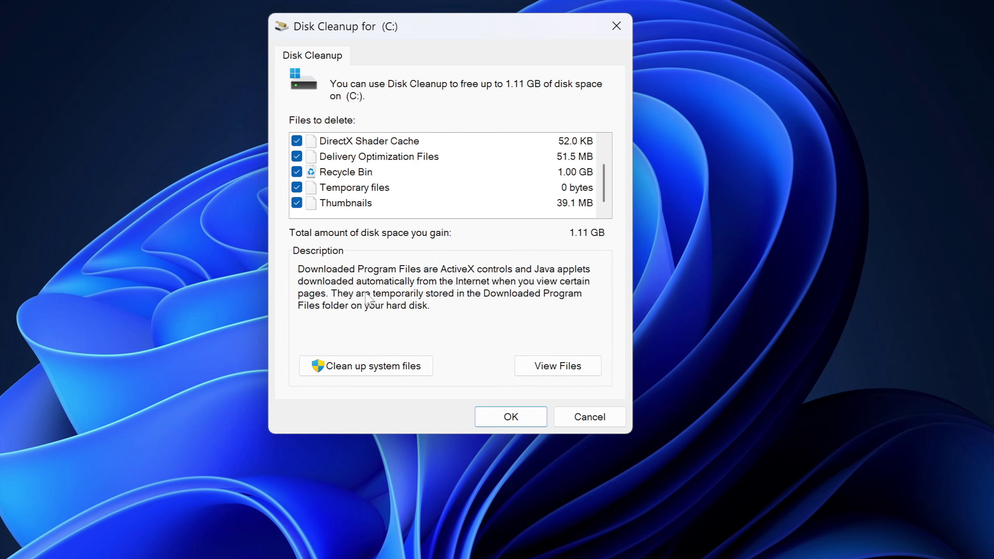
pyautogui.click(508, 418)
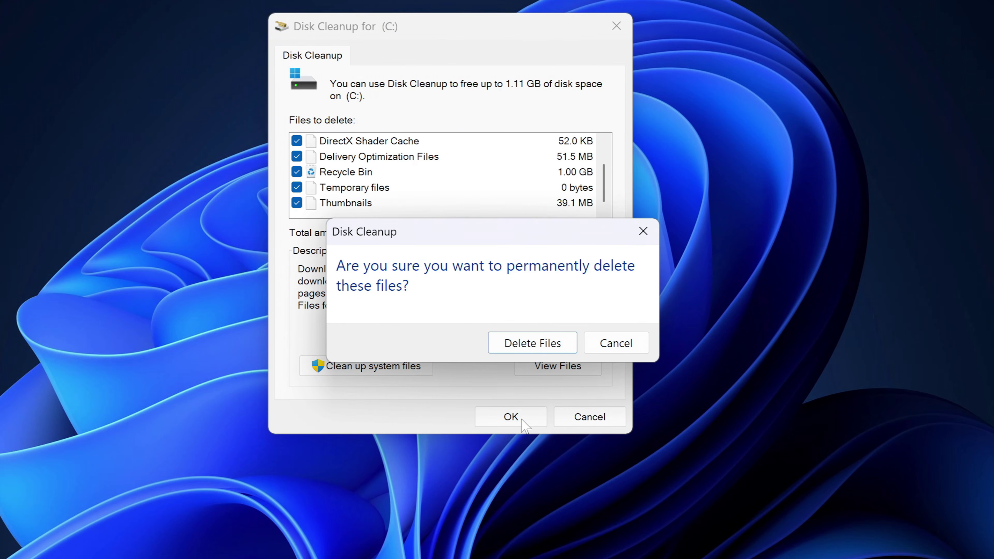
pyautogui.click(562, 344)
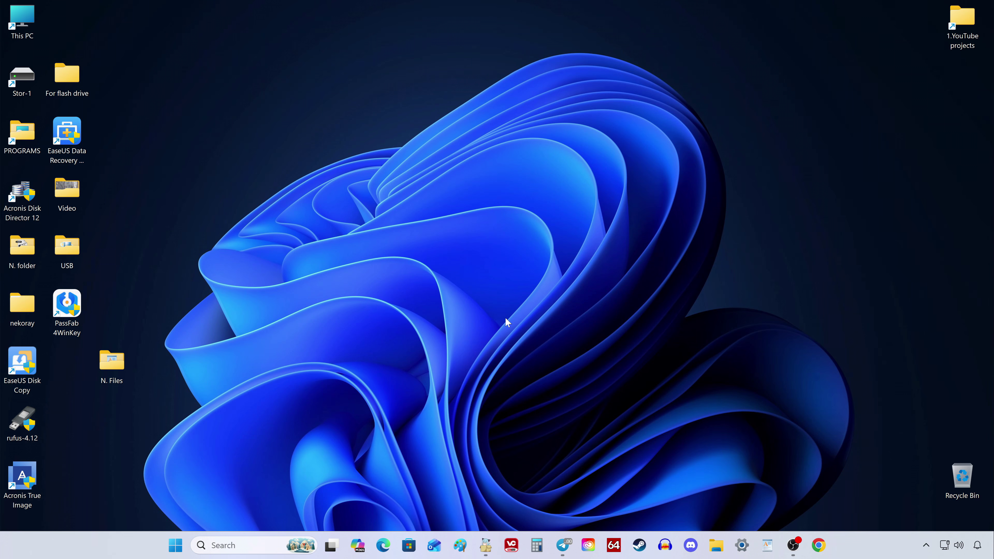
# Run cleanmgr for drive C: and reopen Disk Cleanup to include system files.
pyautogui.press('super+r')
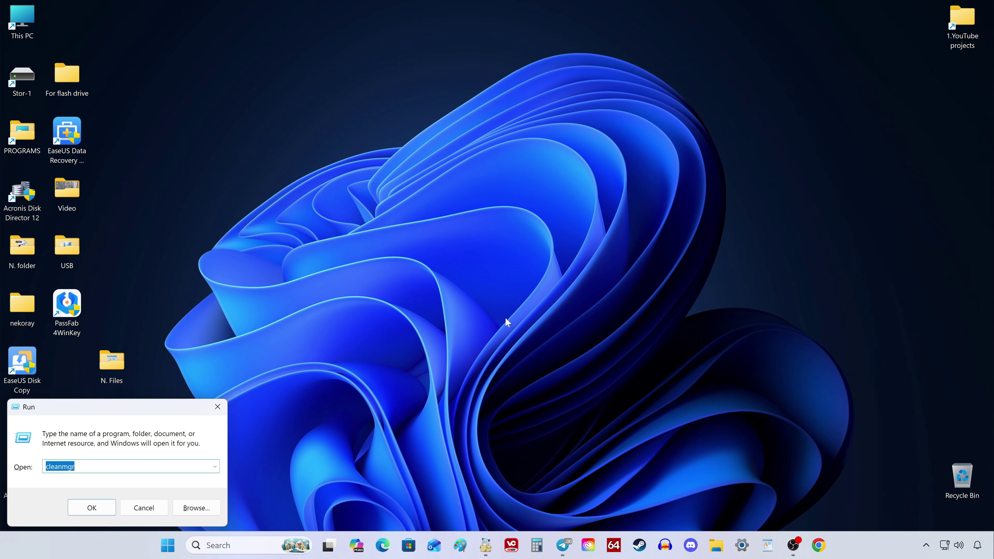
pyautogui.moveTo(161, 409); pyautogui.dragTo(567, 120)
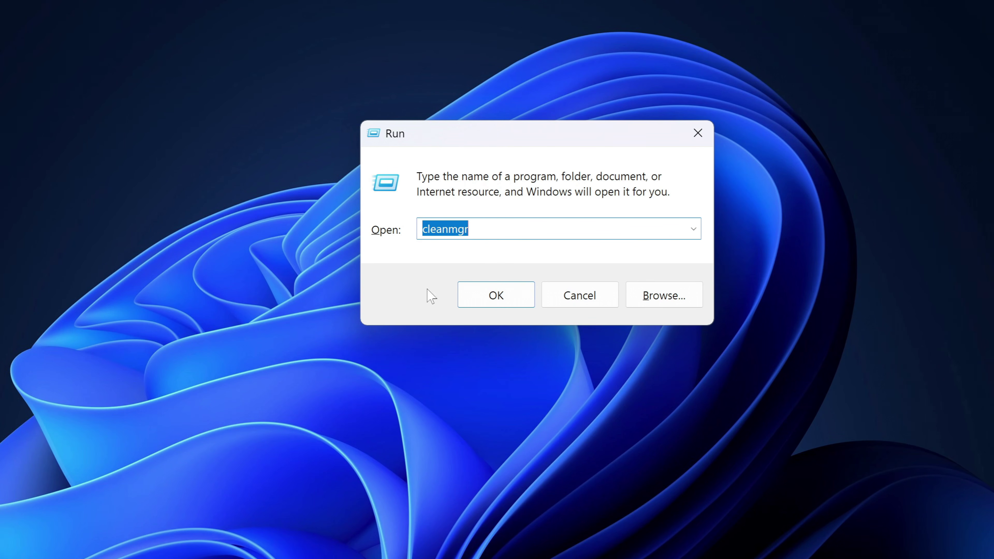
pyautogui.click(491, 275)
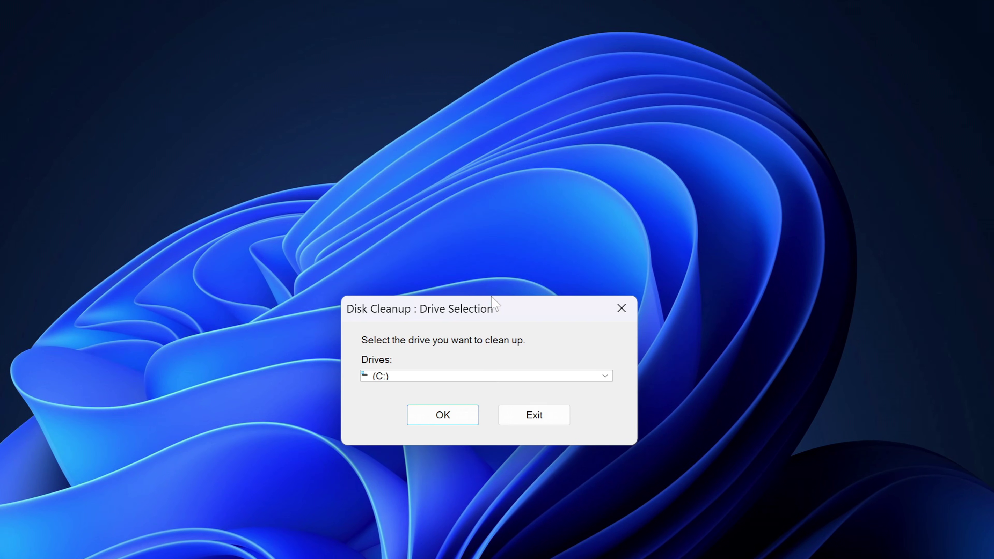
pyautogui.click(455, 417)
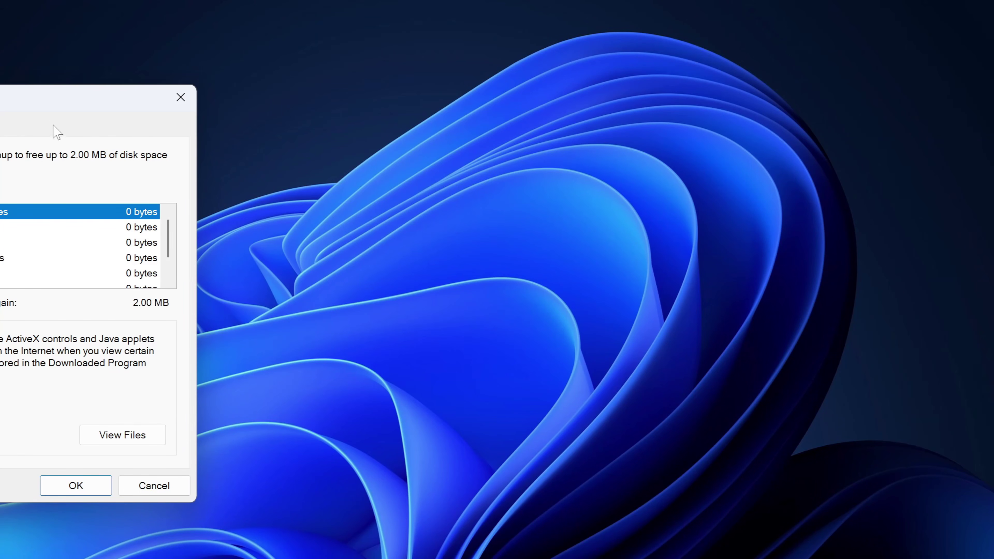
pyautogui.moveTo(44, 97); pyautogui.dragTo(478, 55)
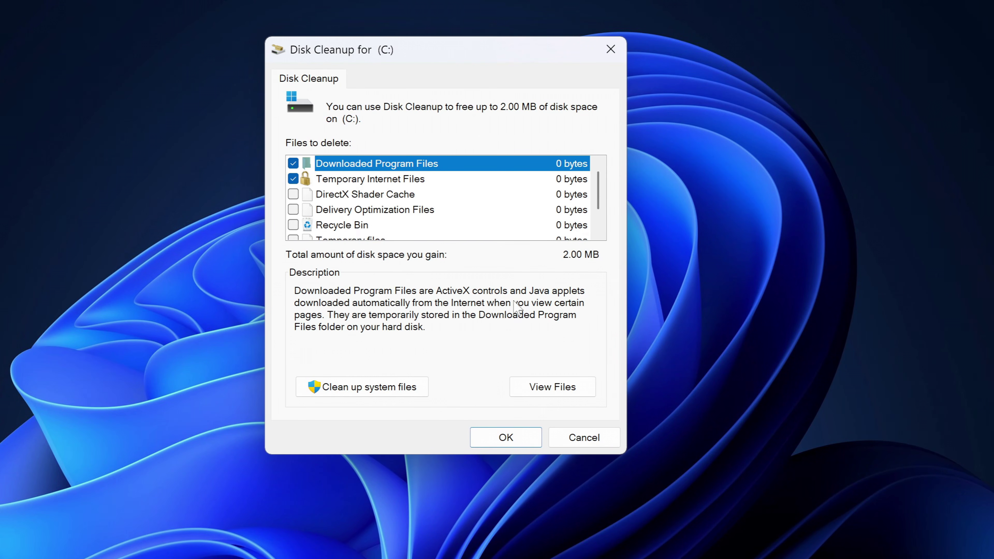
pyautogui.click(363, 400)
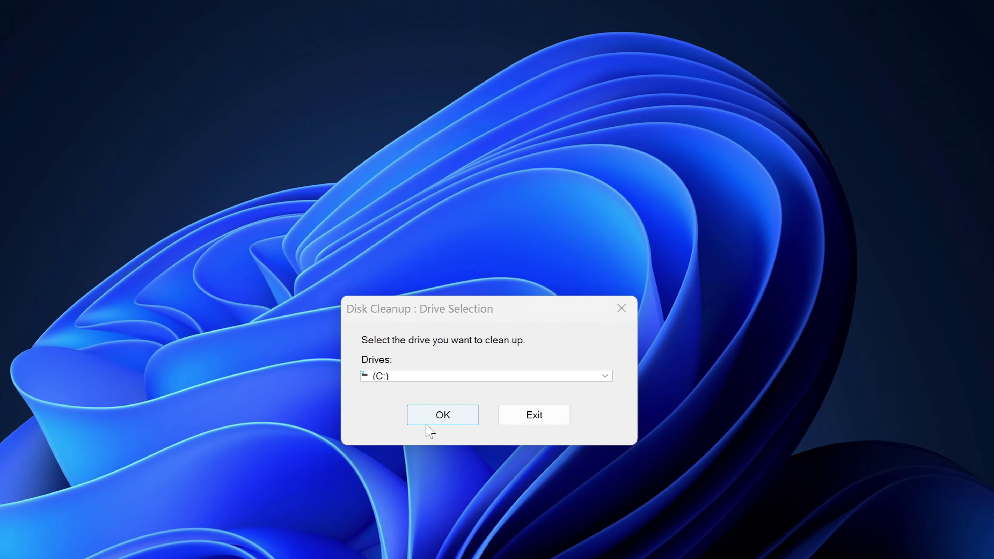
pyautogui.click(460, 423)
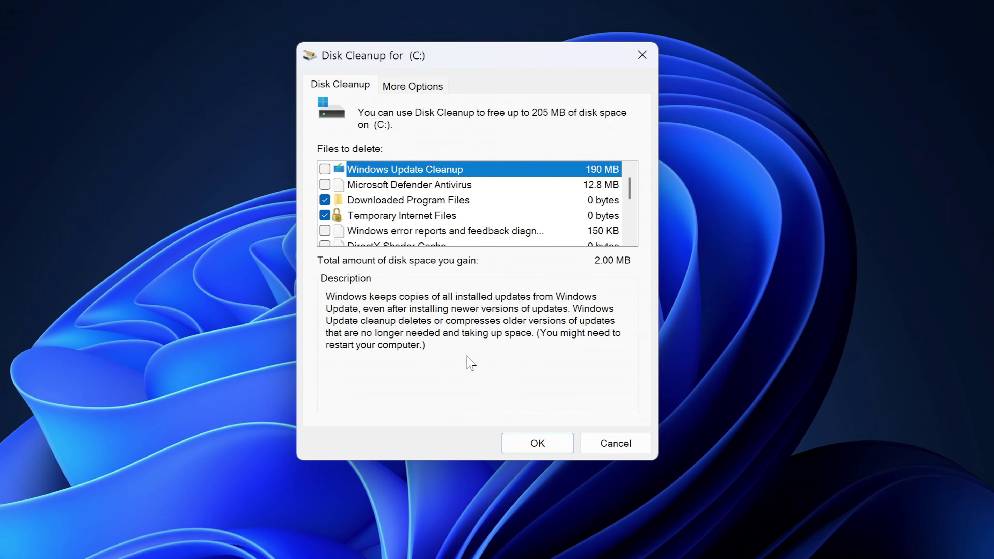
# Add Windows Update Cleanup, Microsoft Defender Antivirus and the Windows error reports to the files to delete.
pyautogui.click(325, 169)
pyautogui.click(324, 185)
pyautogui.click(324, 231)
# Include DirectX Shader Cache, Delivery Optimization Files, Language Resource Files and Recycle Bin, and permanently delete all selected files.
pyautogui.scroll(-3, 343, 216)
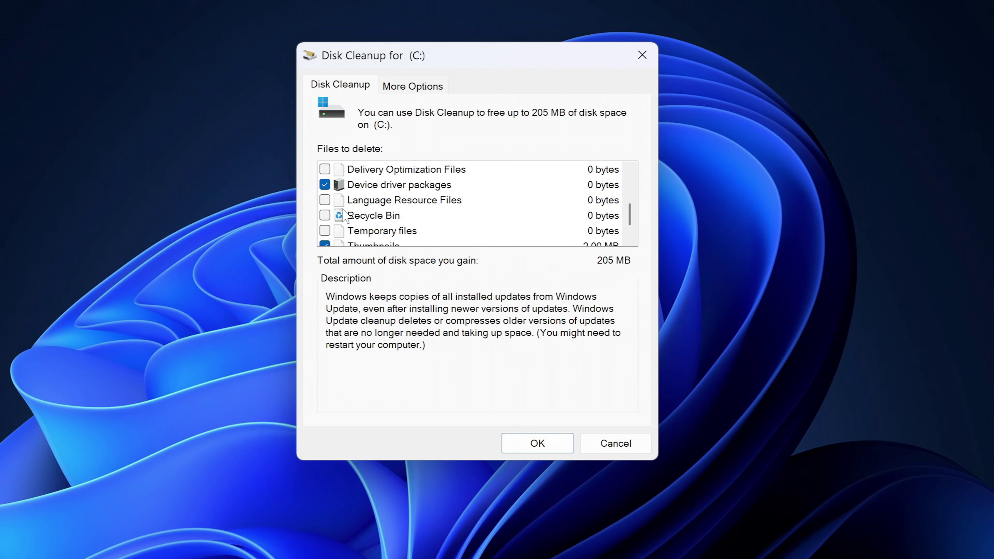
pyautogui.click(325, 184)
pyautogui.click(324, 200)
pyautogui.click(325, 216)
pyautogui.scroll(2, 372, 225)
pyautogui.scroll(-1, 372, 225)
pyautogui.click(324, 199)
pyautogui.click(324, 185)
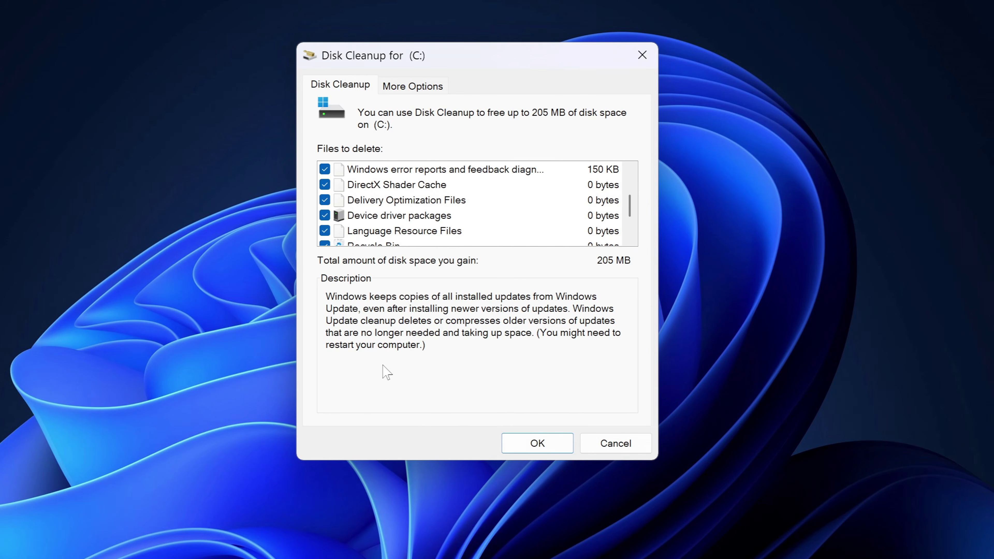
pyautogui.click(548, 442)
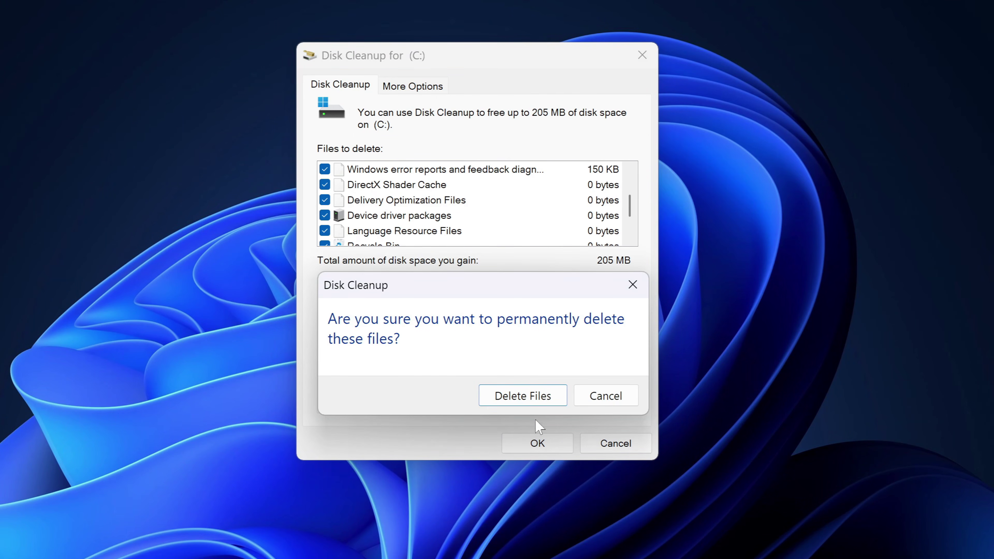
pyautogui.click(544, 396)
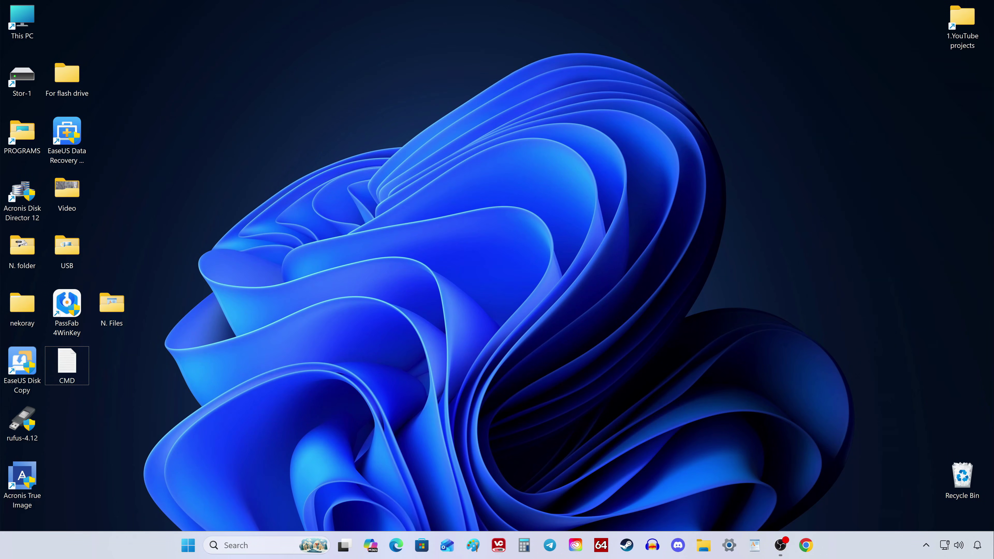
# Switch the power plan to High performance in Control Panel's Power Options, check the additional plans and close the window.
pyautogui.click(276, 546)
pyautogui.write('contr')
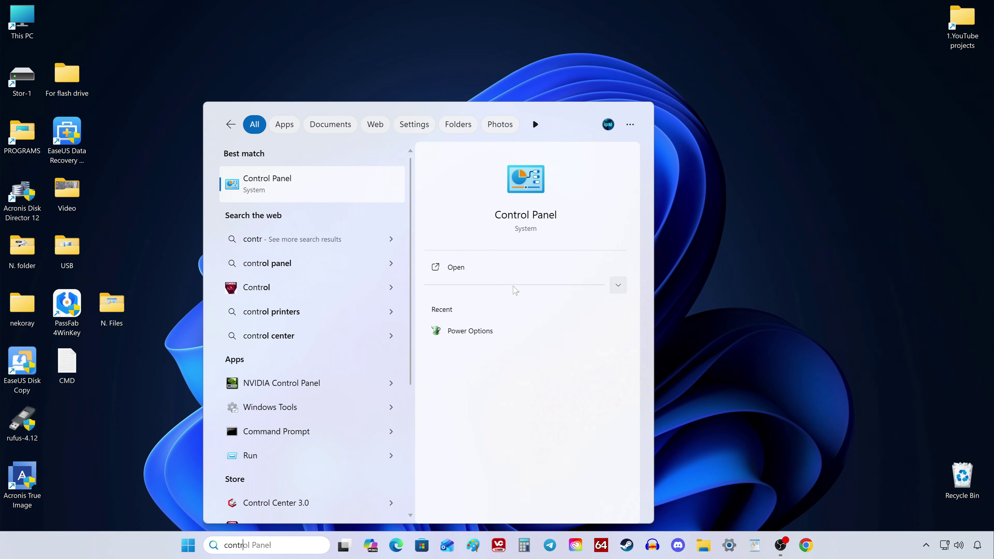
pyautogui.click(526, 214)
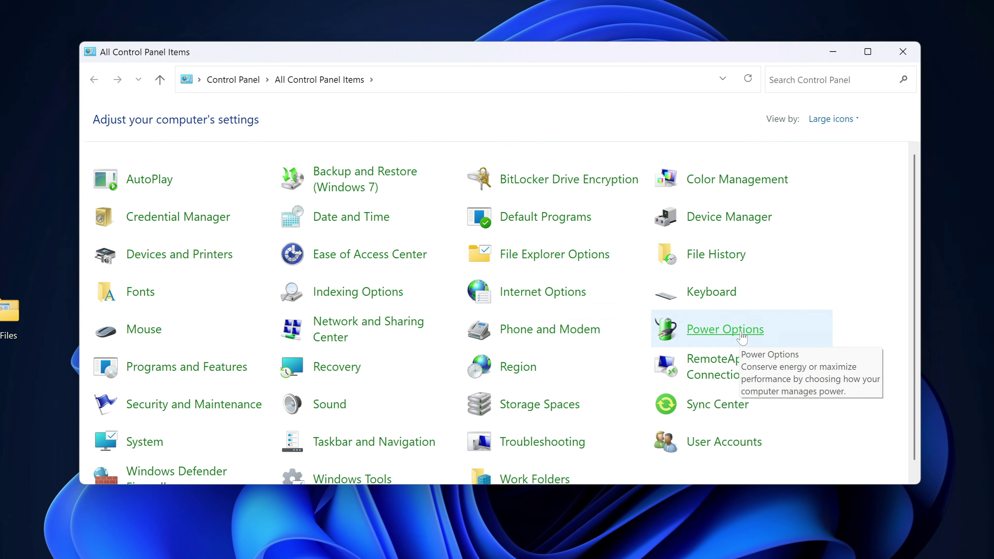
pyautogui.click(696, 337)
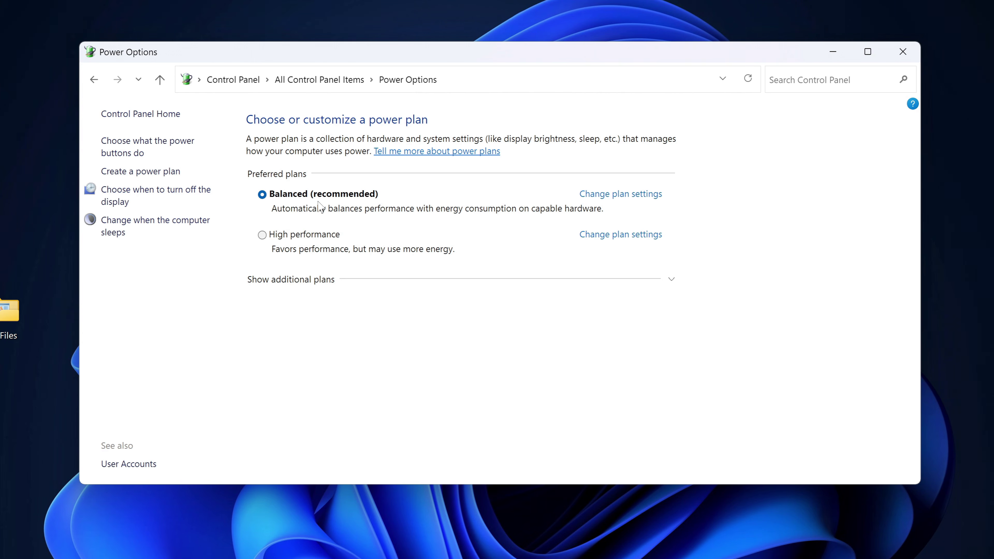
pyautogui.click(266, 240)
pyautogui.click(672, 280)
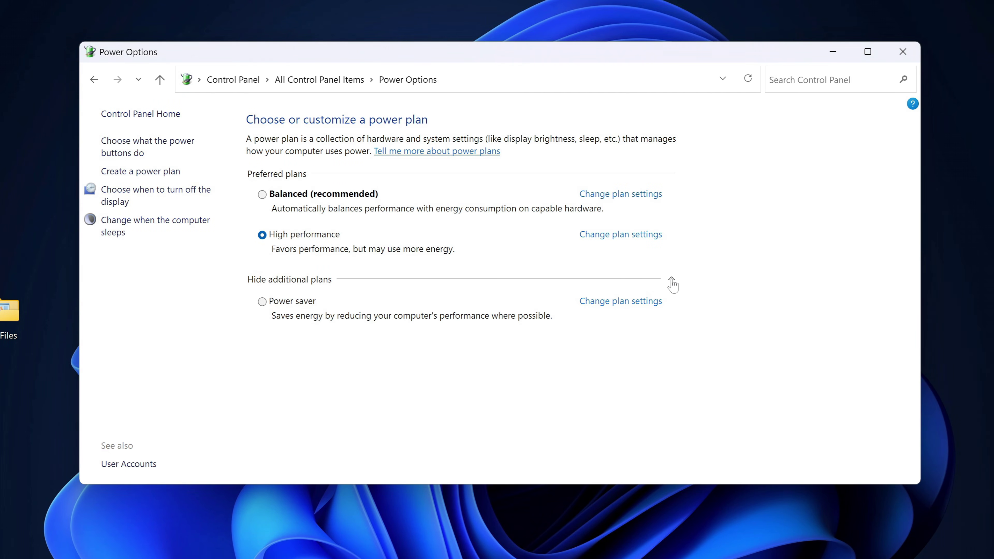
pyautogui.click(672, 281)
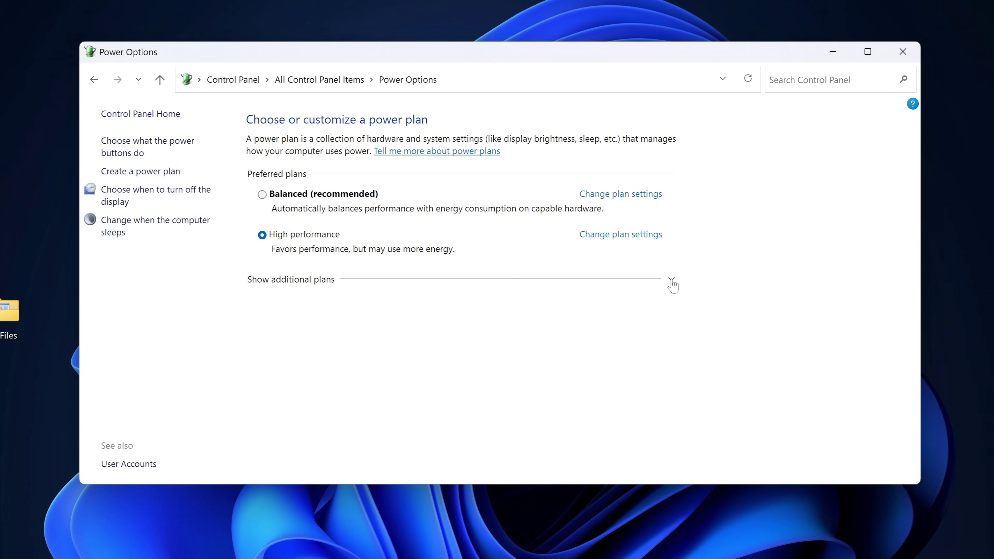
pyautogui.click(902, 51)
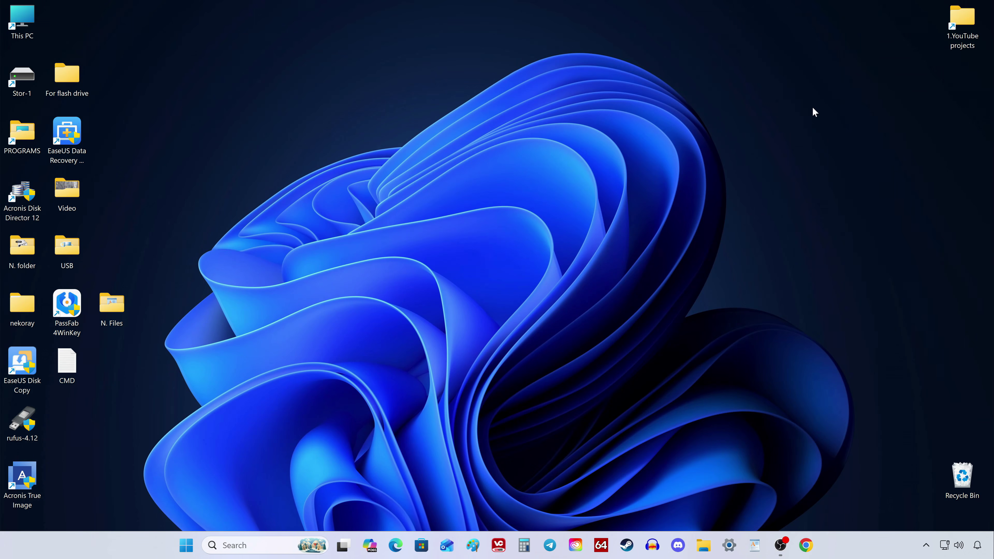
# Open Terminal as administrator and the desktop file CMD, and place the two windows side by side.
pyautogui.rightClick(188, 545)
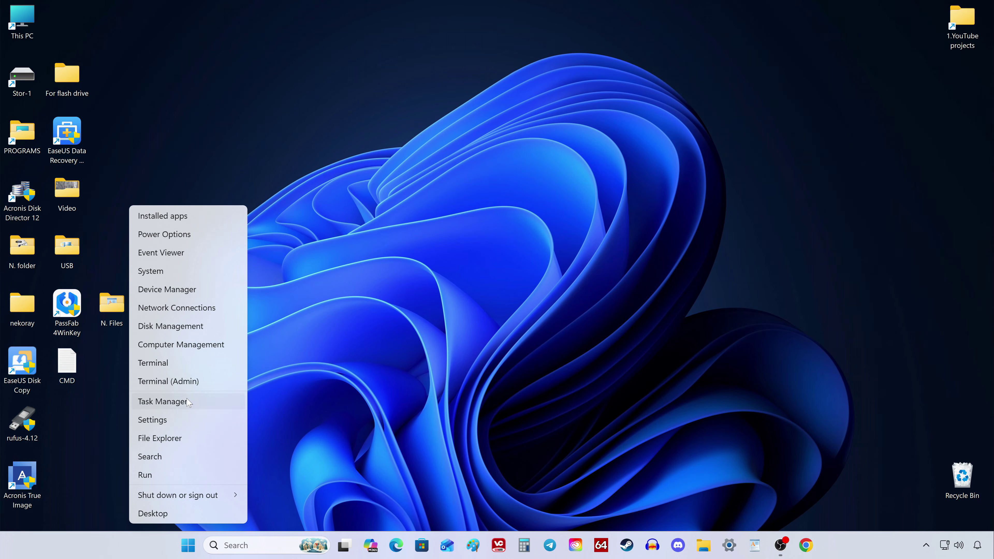
pyautogui.click(225, 384)
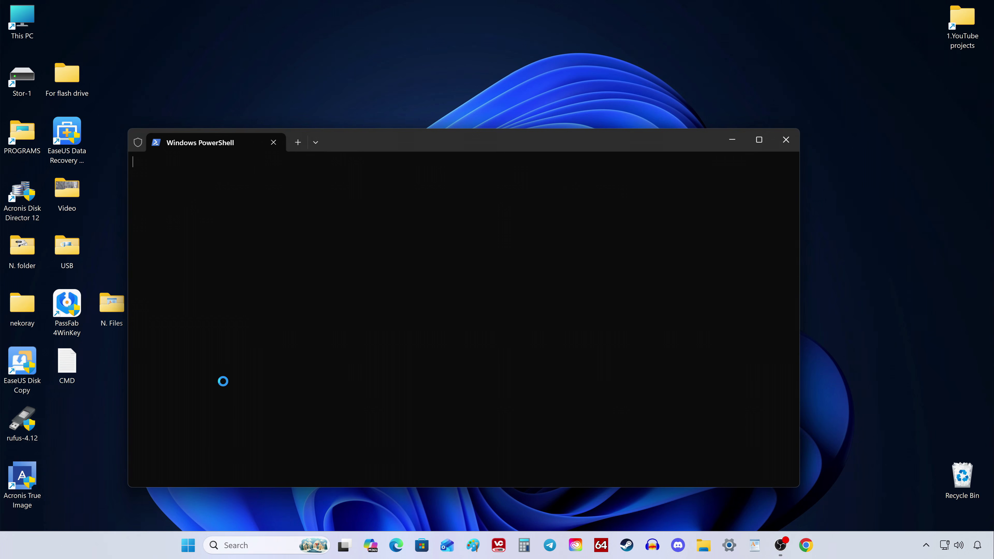
pyautogui.moveTo(362, 147); pyautogui.dragTo(726, 65)
pyautogui.doubleClick(71, 371)
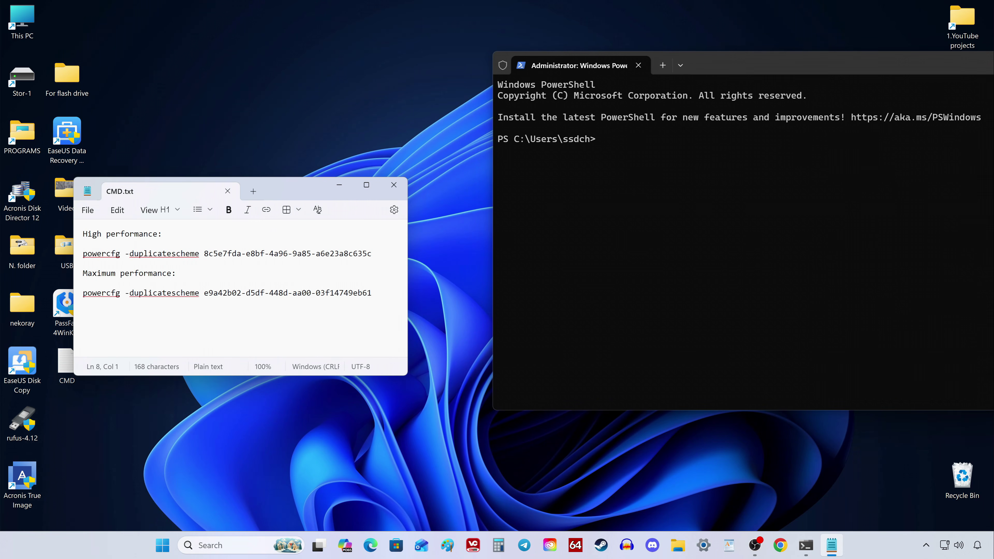
pyautogui.moveTo(291, 192); pyautogui.dragTo(363, 74)
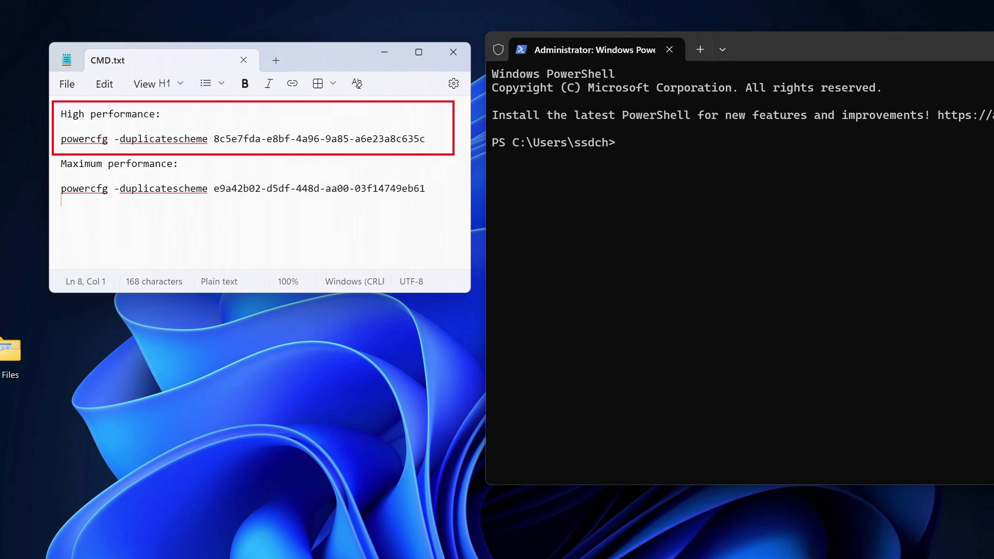
# Copy the Maximum performance command from CMD.txt, run powercfg -duplicatescheme e9a42b02-d5df-448d-aa00-03f14749eb61 in PowerShell, and close both windows.
pyautogui.moveTo(61, 189); pyautogui.dragTo(425, 189)
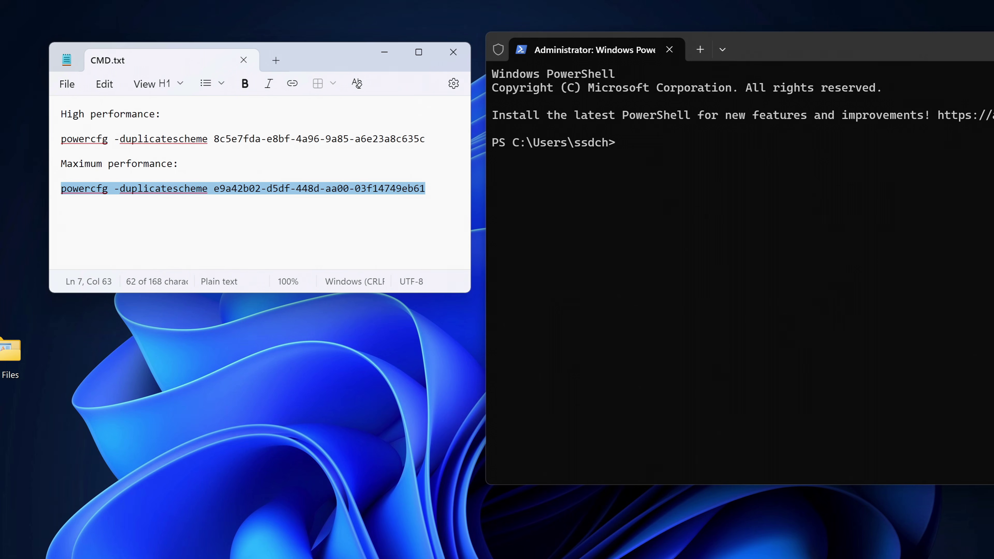
pyautogui.rightClick(388, 189)
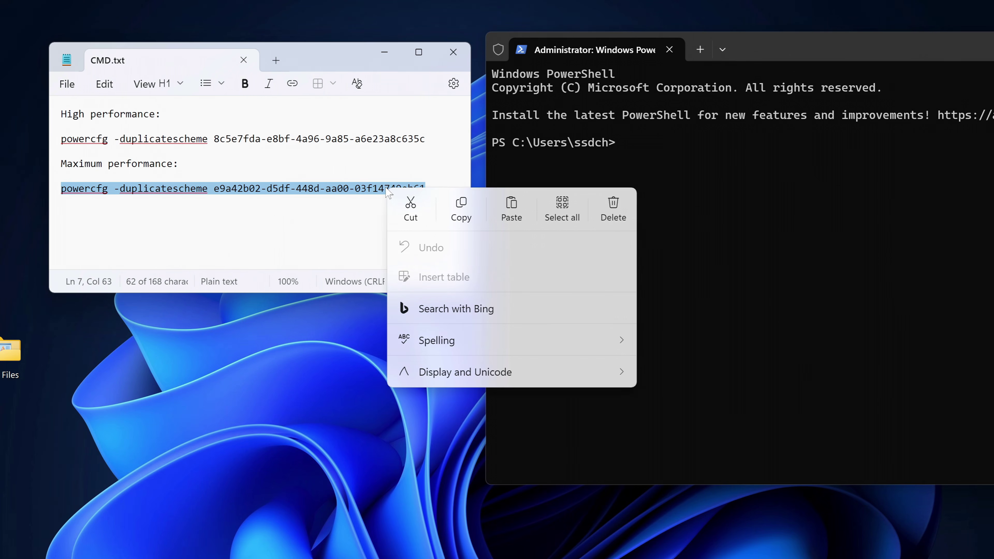
pyautogui.click(455, 207)
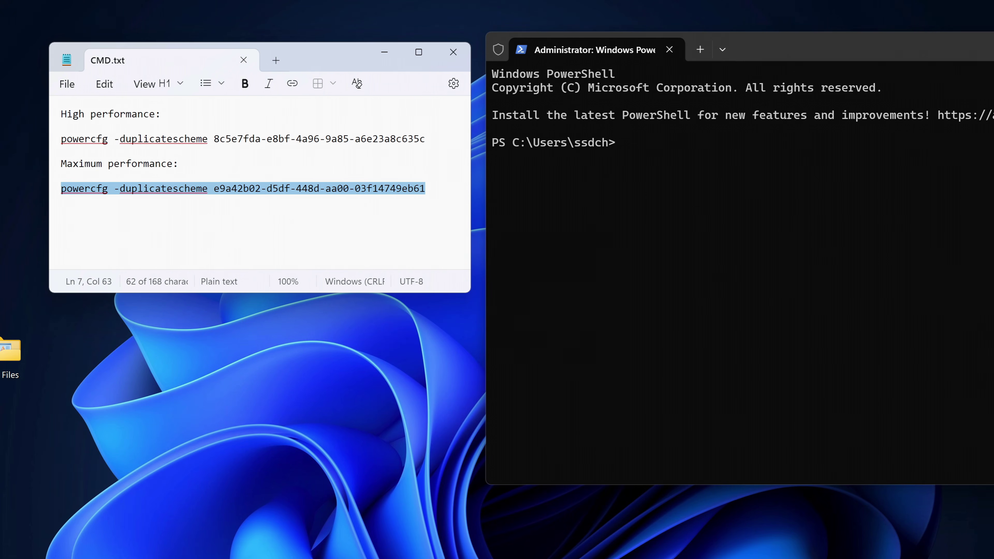
pyautogui.click(629, 149)
pyautogui.hotkey('ctrl', 'v')
pyautogui.press('Return')
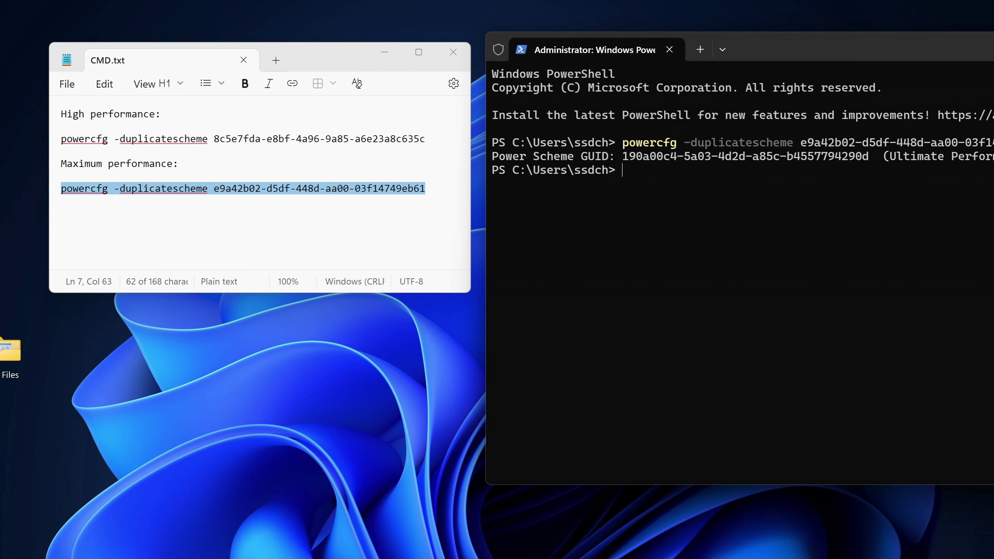
pyautogui.moveTo(888, 49); pyautogui.dragTo(626, 104)
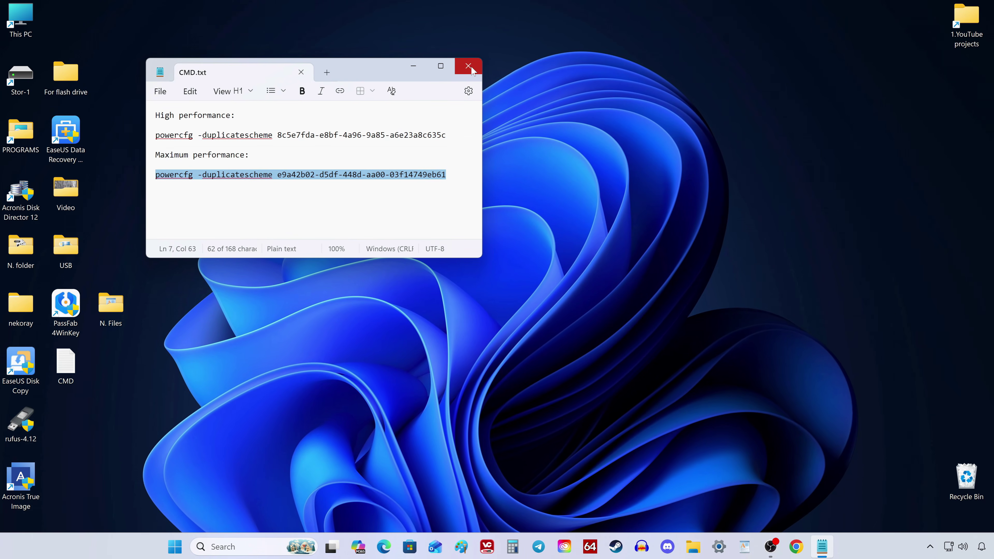
pyautogui.click(454, 52)
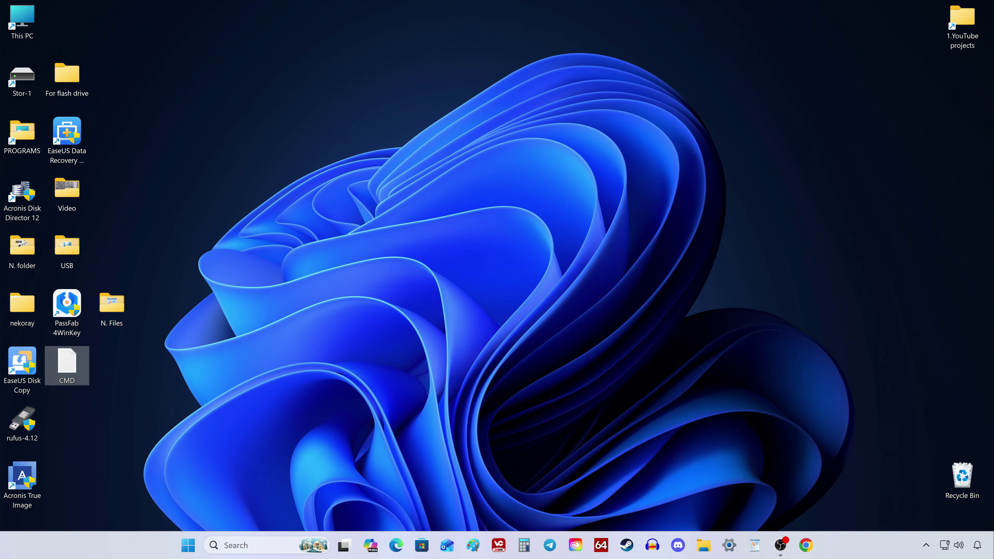
# Reopen Power Options in Control Panel and activate the Ultimate Performance plan from the additional plans.
pyautogui.click(290, 545)
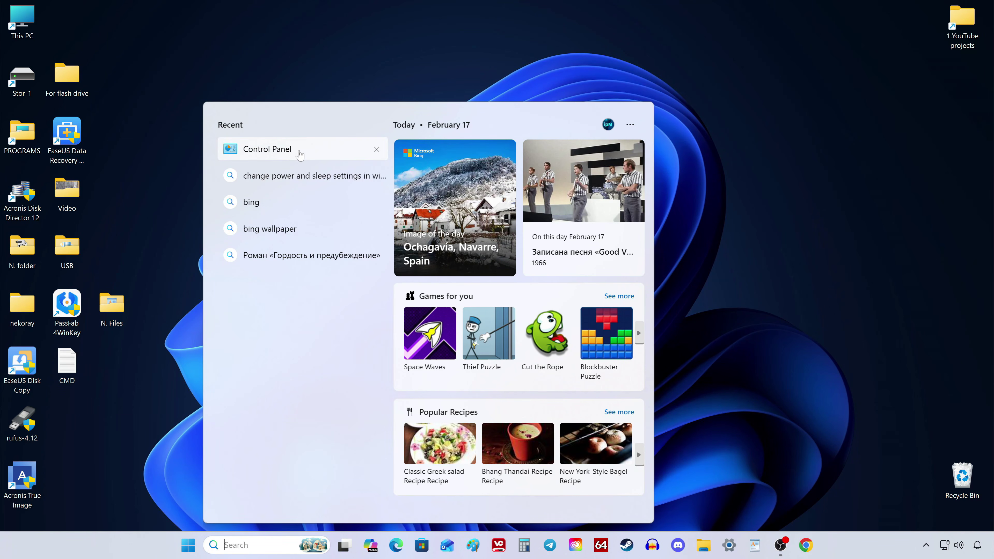
pyautogui.click(302, 154)
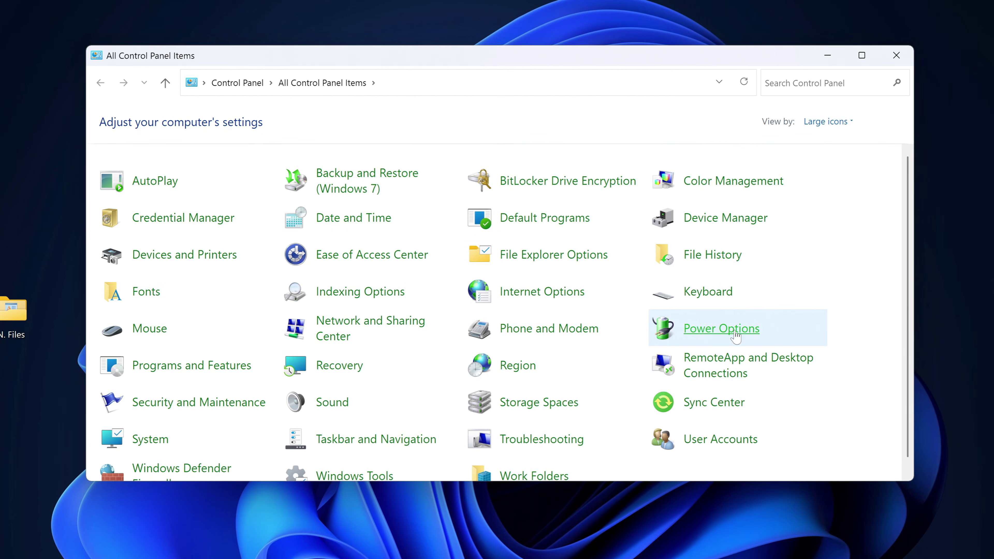
pyautogui.click(707, 328)
pyautogui.click(669, 280)
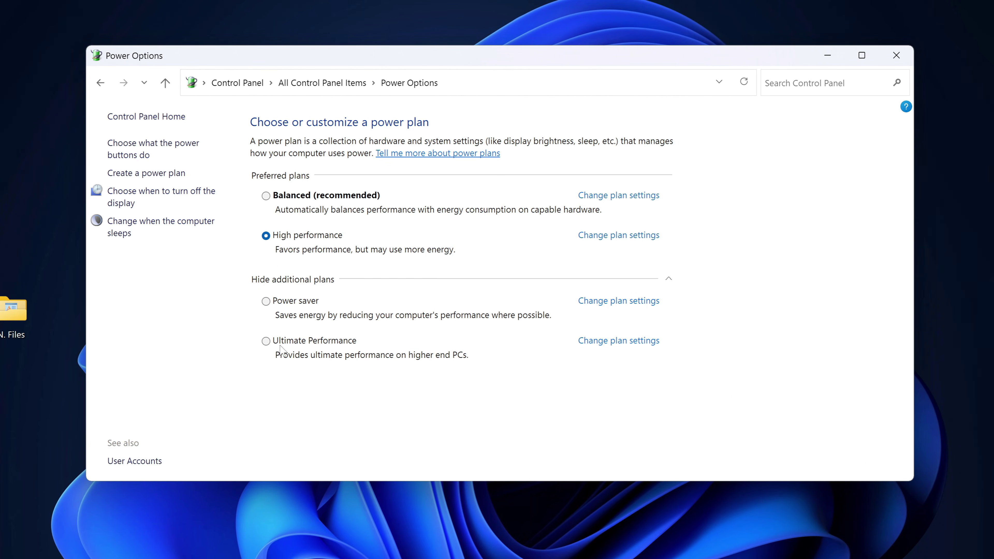
pyautogui.click(265, 343)
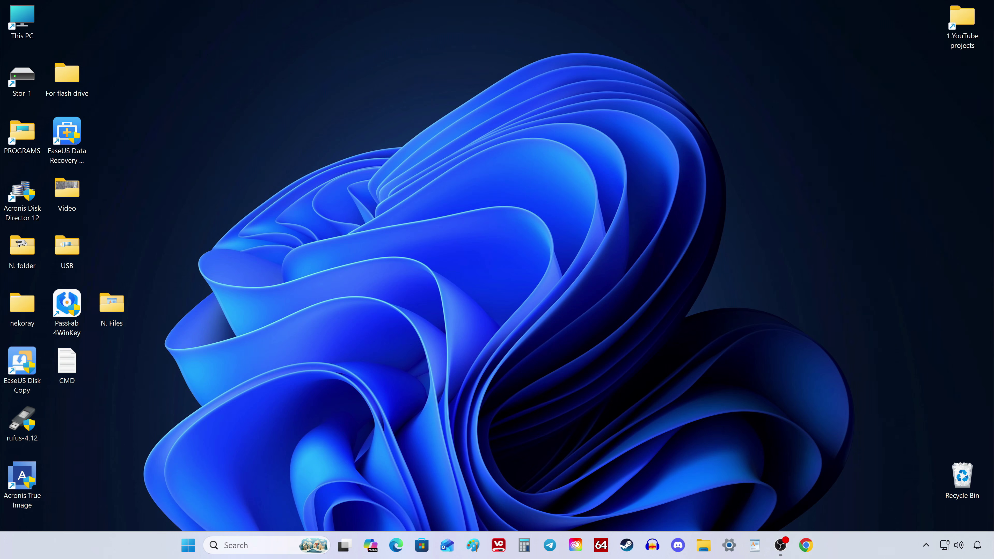
# Open Windows Security and bring up the scan options under Virus & threat protection.
pyautogui.click(926, 545)
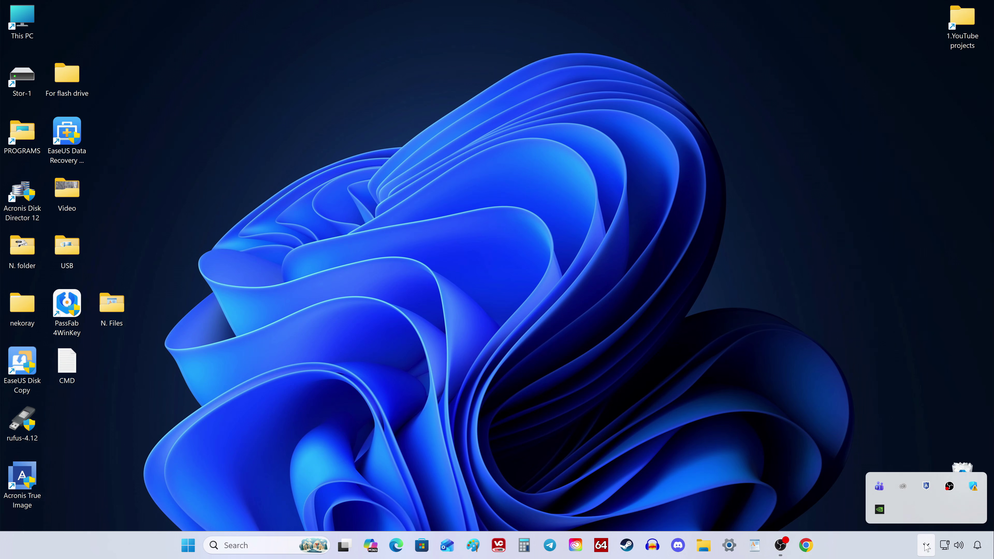
pyautogui.click(974, 487)
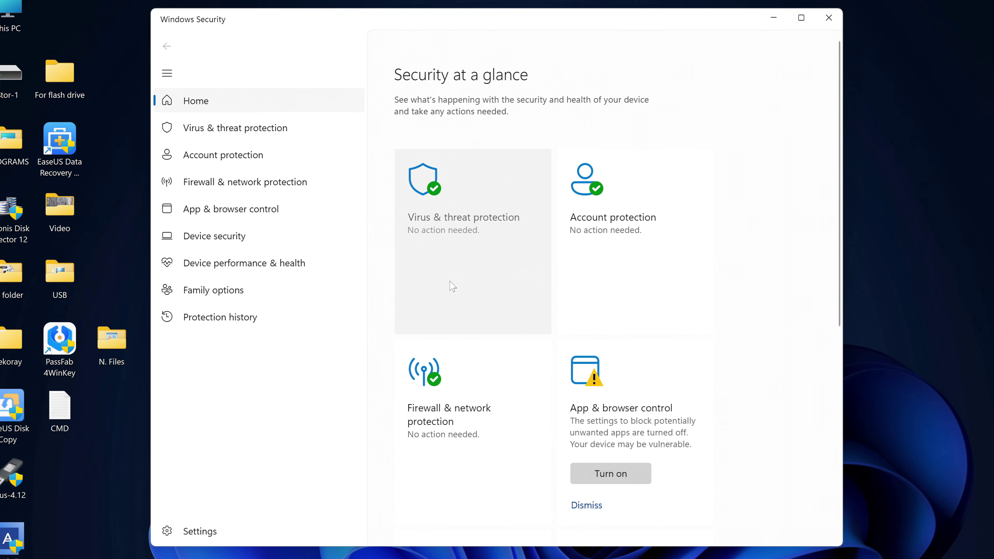
pyautogui.click(461, 219)
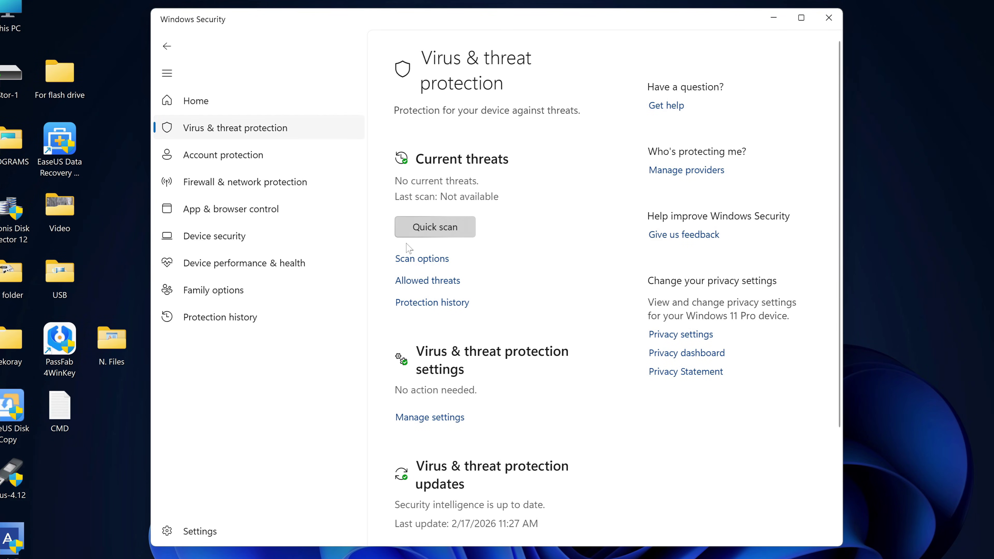
pyautogui.click(429, 260)
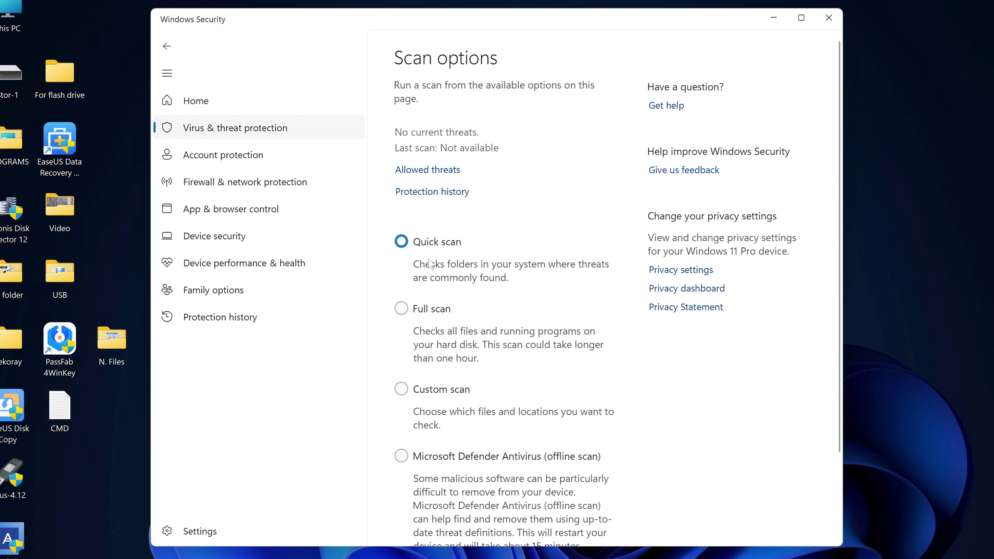
# Go through the Full scan and Custom scan types, ending with Microsoft Defender Antivirus (offline scan) selected.
pyautogui.click(401, 309)
pyautogui.scroll(-3, 382, 344)
pyautogui.click(401, 286)
pyautogui.click(402, 354)
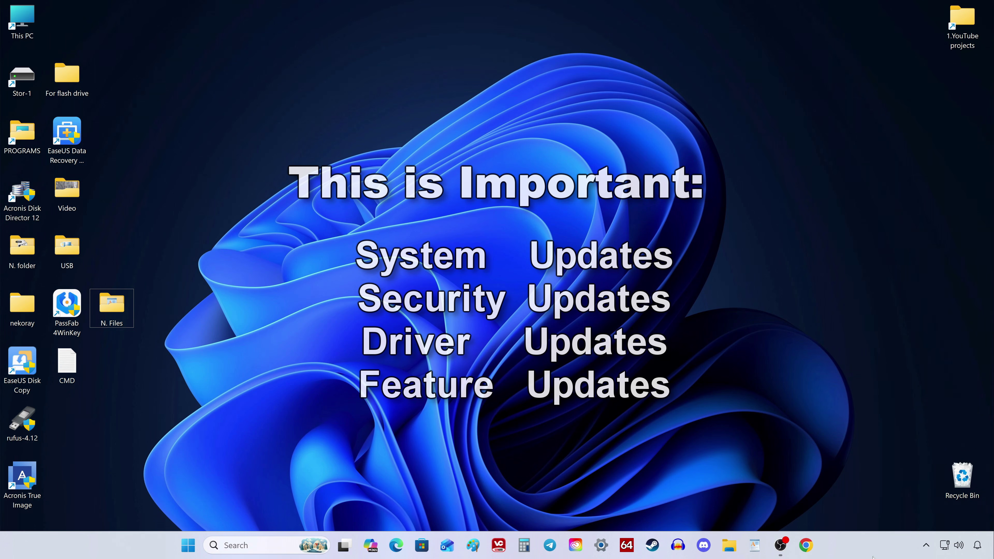
# Check the Windows Update page in Settings for available updates and close the window.
pyautogui.click(606, 547)
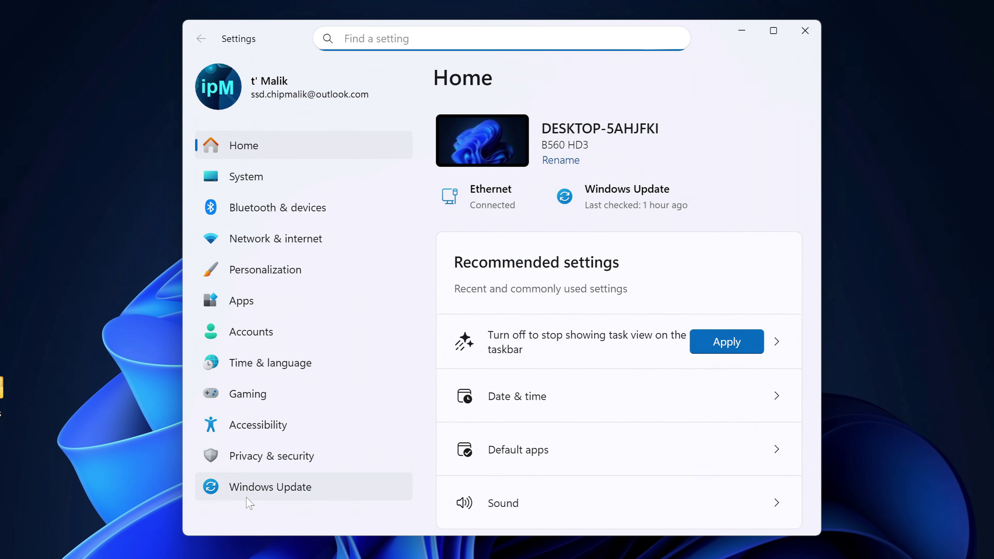
pyautogui.click(298, 488)
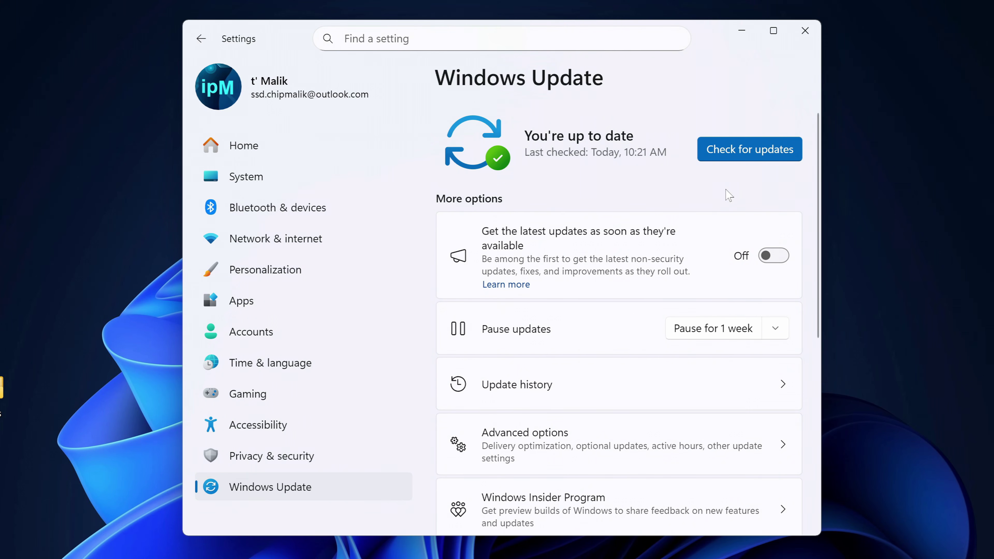
pyautogui.click(806, 30)
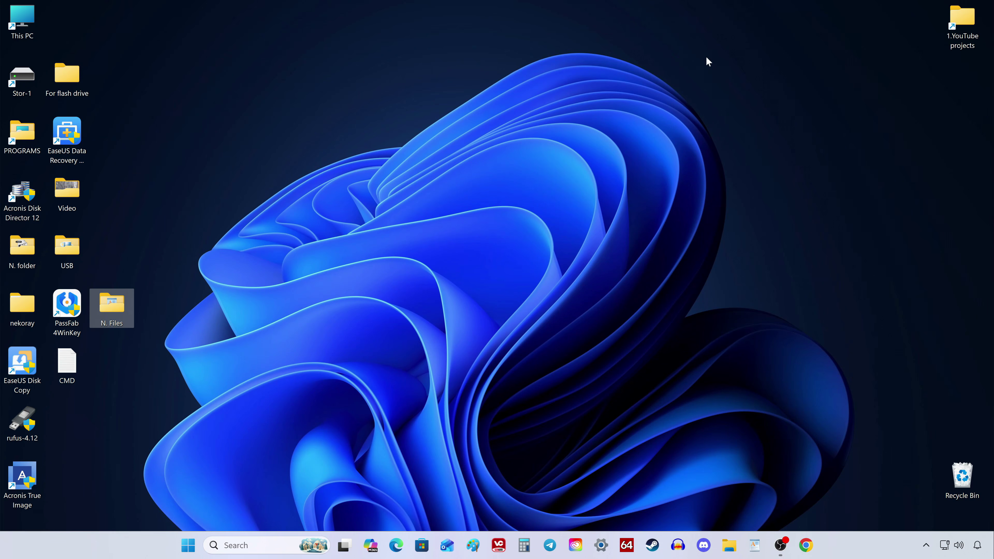
# Restart the computer.
pyautogui.rightClick(191, 549)
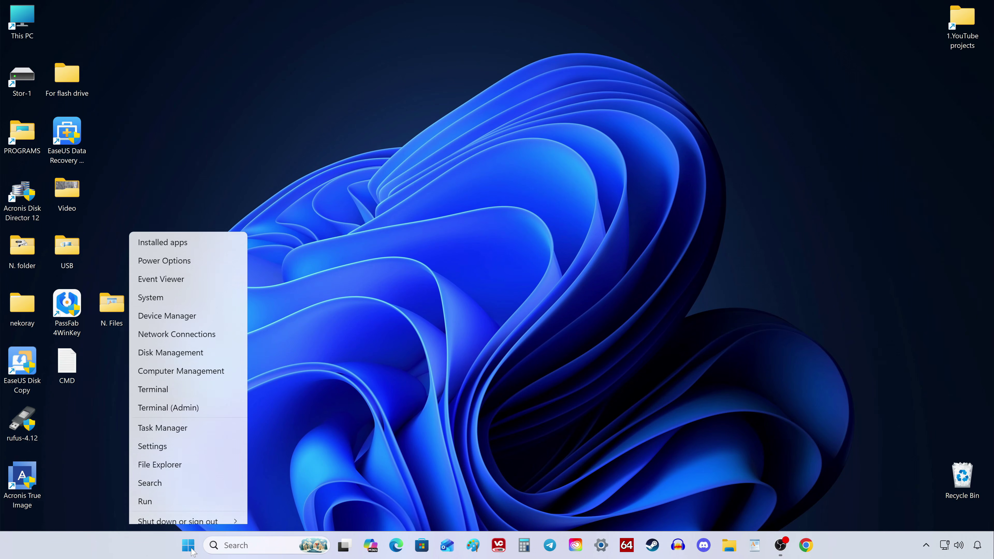
pyautogui.moveTo(211, 495)
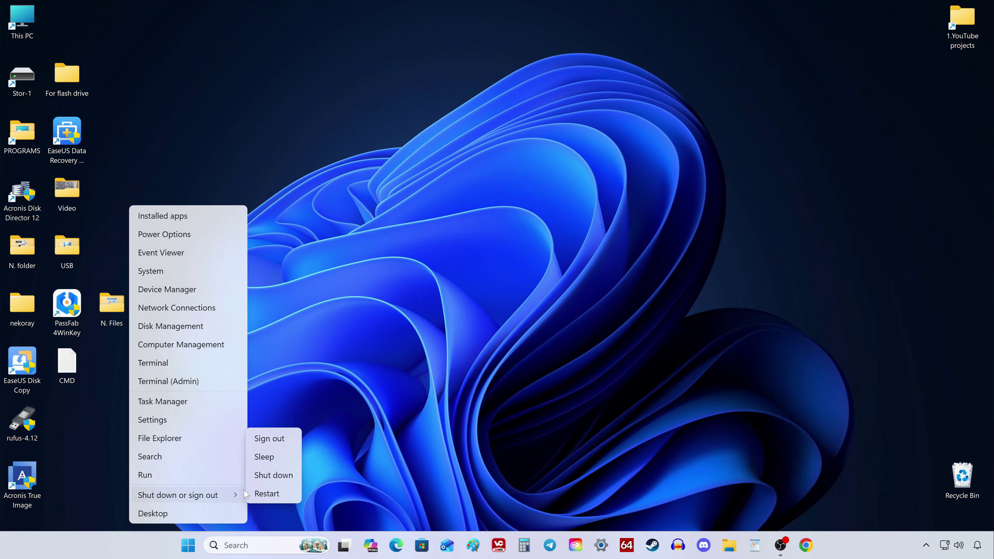
pyautogui.click(291, 497)
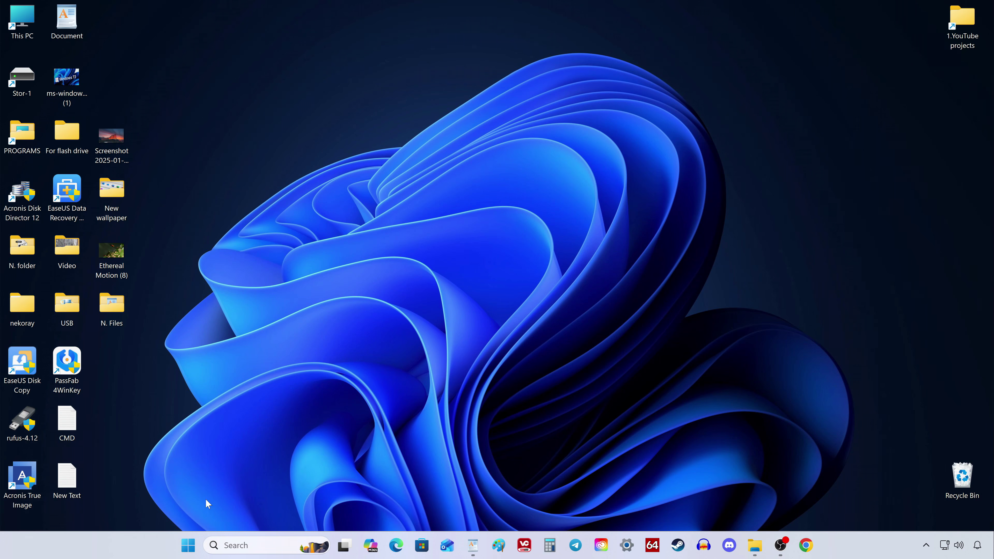
# Open Advanced system settings from the System About page and place the System Properties window over Settings.
pyautogui.rightClick(188, 546)
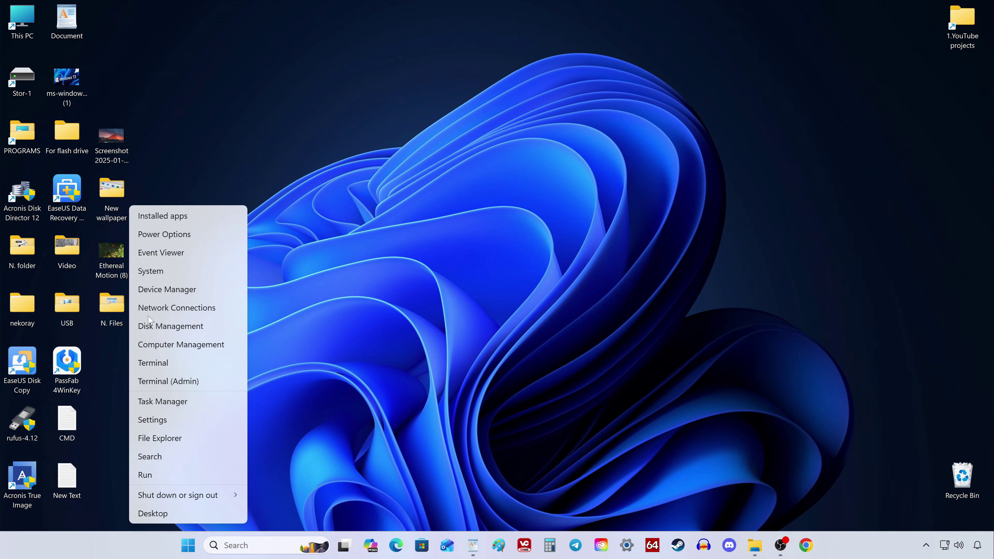
pyautogui.click(206, 276)
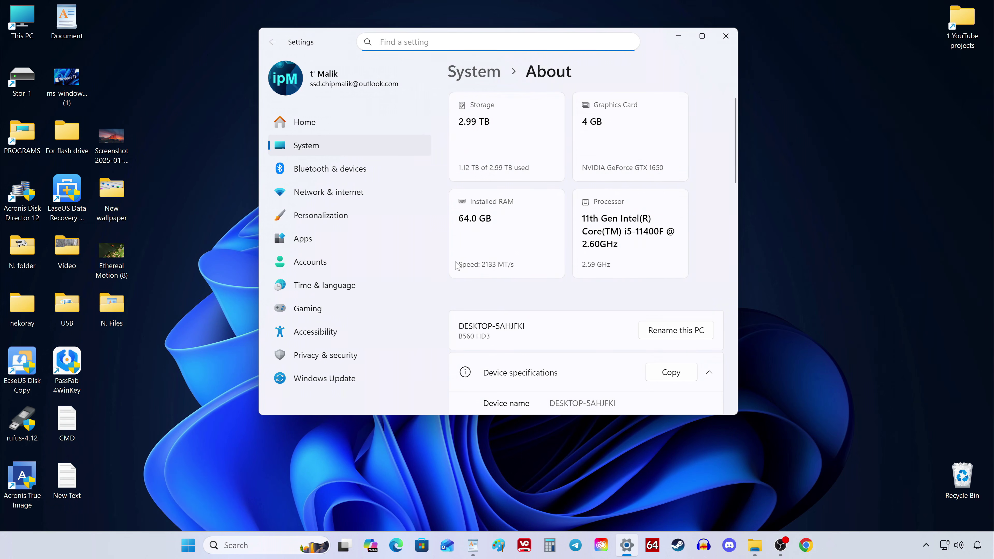
pyautogui.scroll(-8, 460, 269)
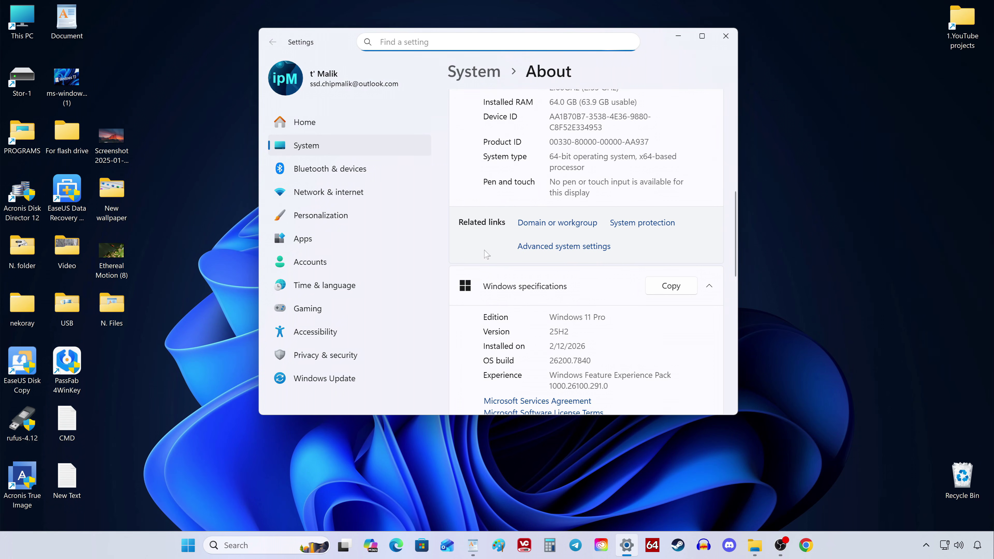
pyautogui.click(556, 248)
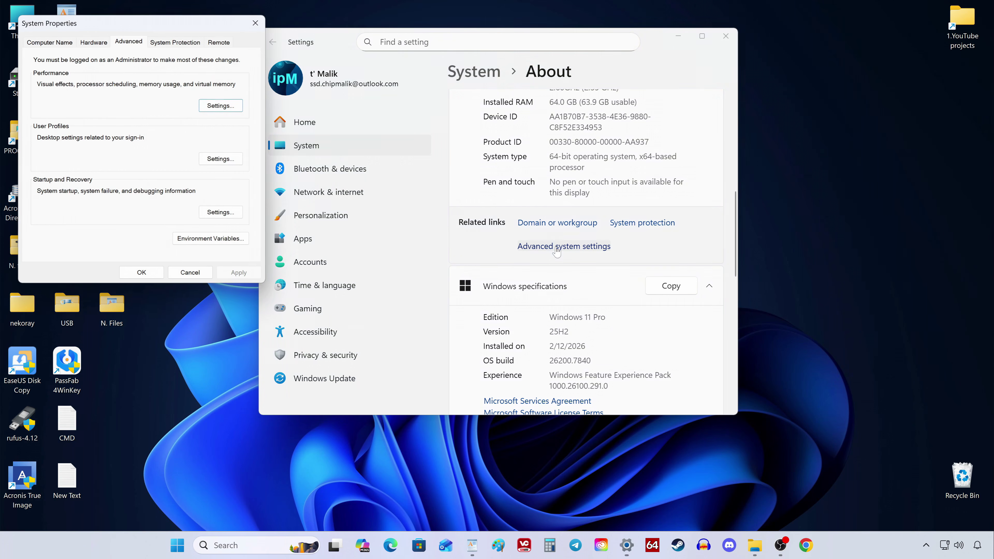
pyautogui.moveTo(180, 31); pyautogui.dragTo(539, 34)
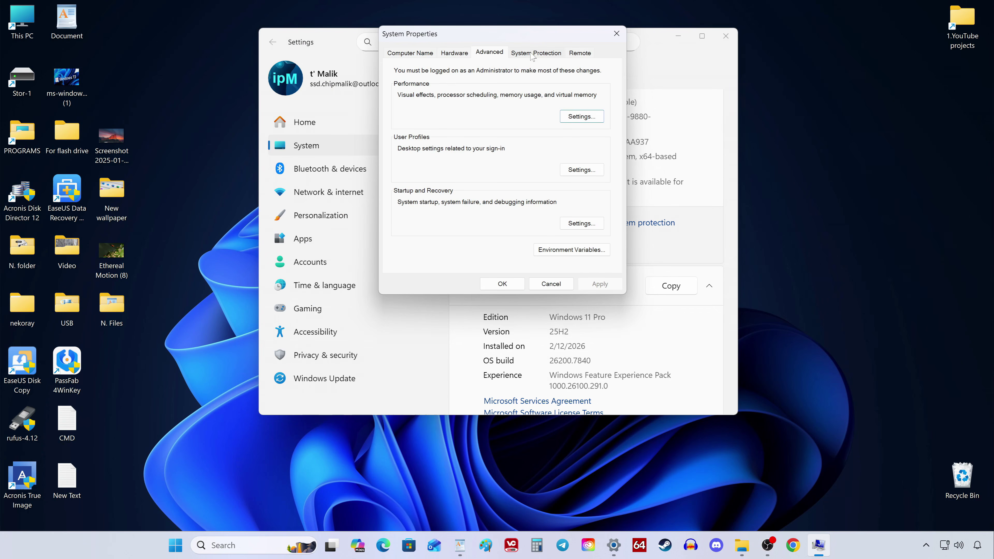
# Set the visual effects in Performance Options to Adjust for best performance and apply the change.
pyautogui.click(589, 119)
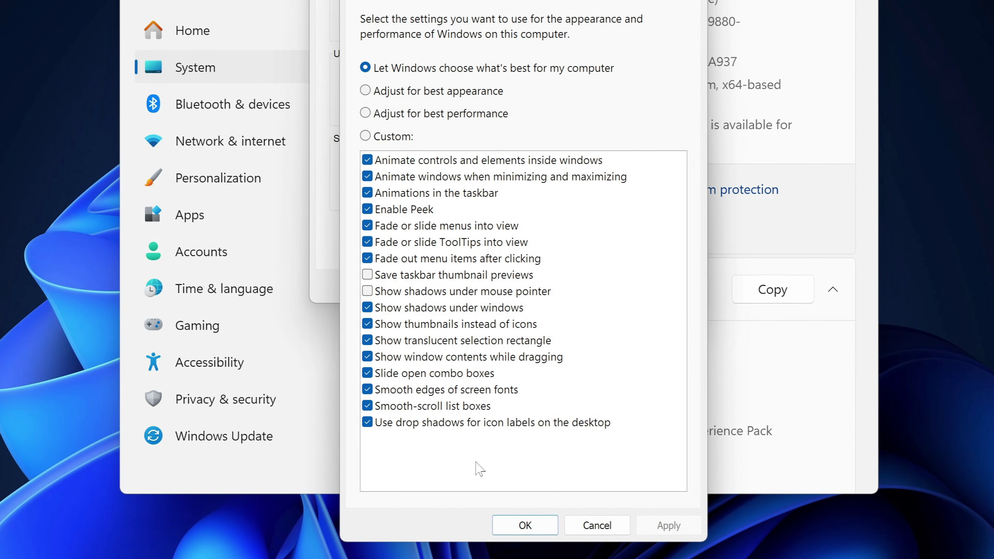
pyautogui.click(365, 114)
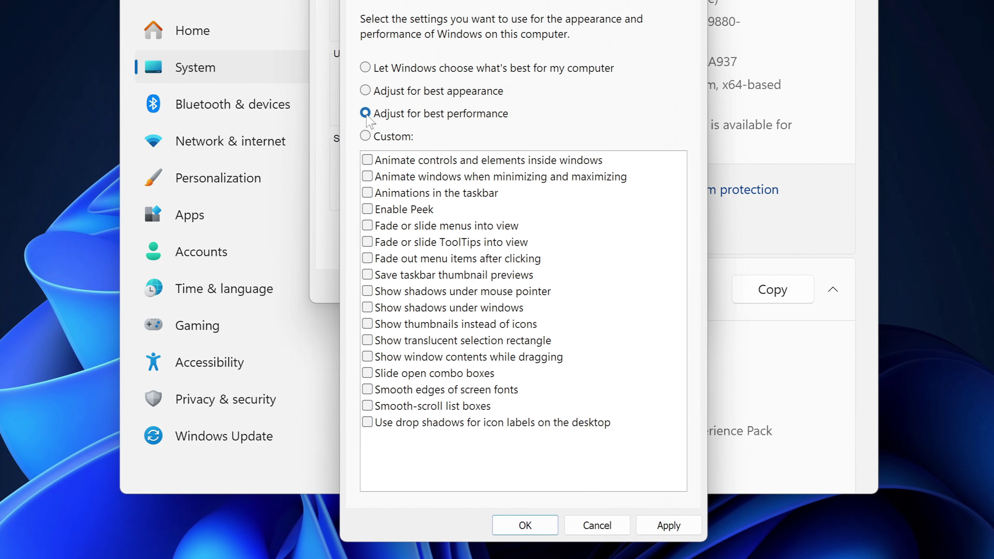
pyautogui.click(669, 525)
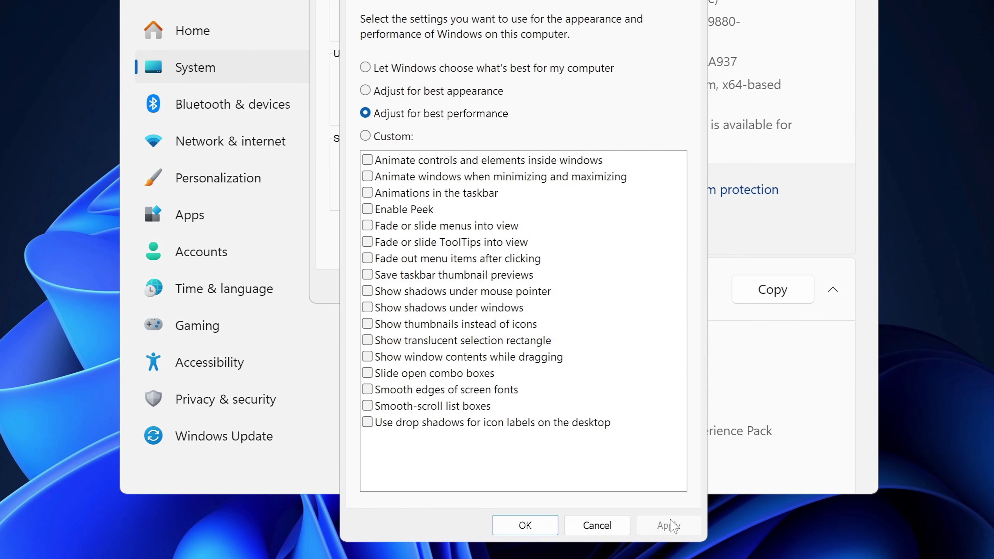
# Turn on Enable Peek in the visual effects list, apply it and preview an open window from the taskbar.
pyautogui.click(367, 211)
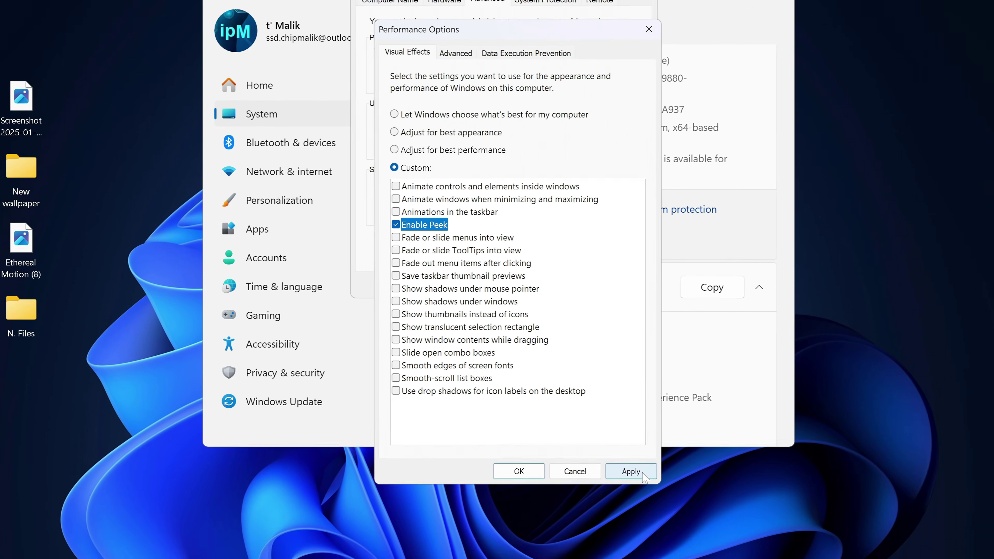
pyautogui.click(669, 525)
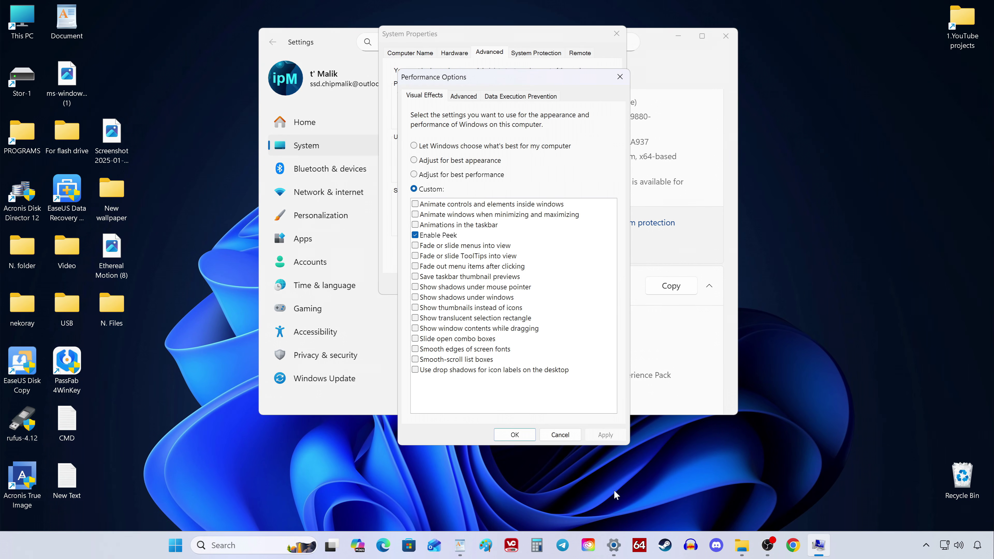
pyautogui.moveTo(614, 546)
pyautogui.moveTo(609, 487)
# Place the New wallpaper folder window beside Performance Options, then enable and apply Show thumbnails instead of icons.
pyautogui.click(742, 546)
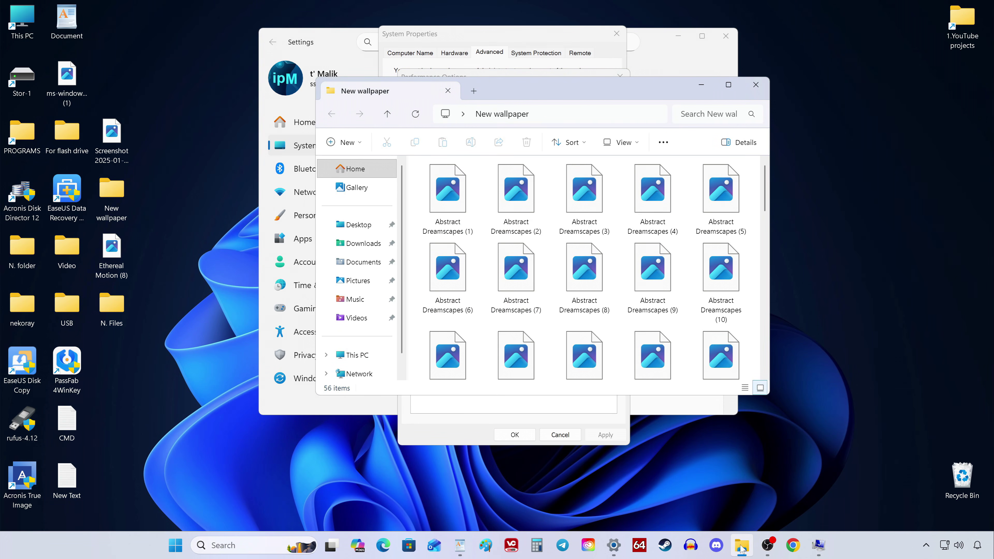
pyautogui.moveTo(495, 97); pyautogui.dragTo(782, 91)
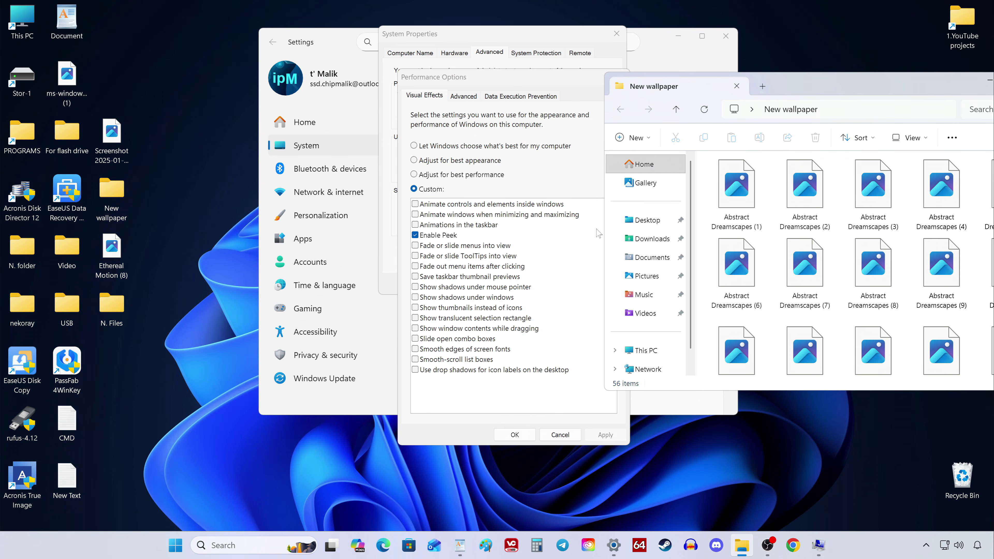
pyautogui.click(416, 309)
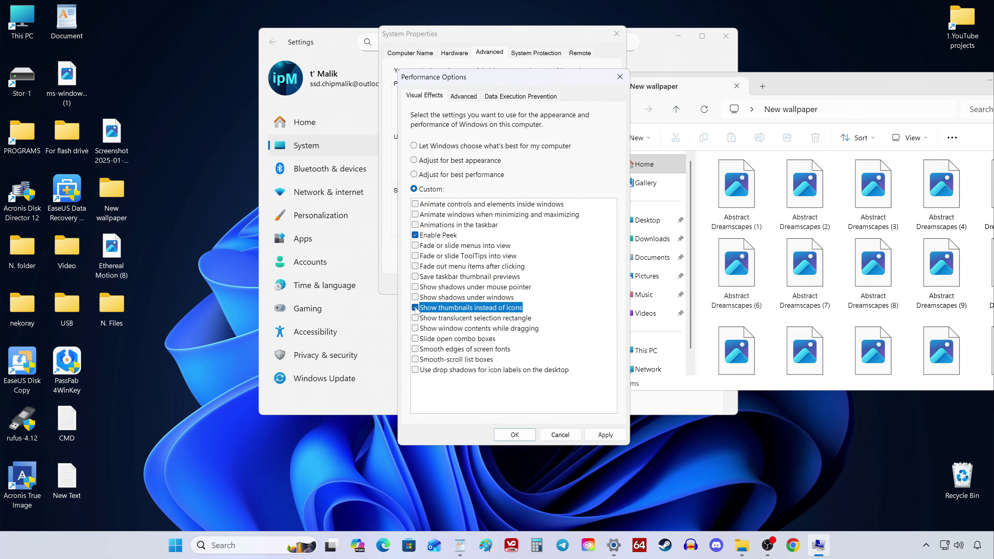
pyautogui.click(607, 437)
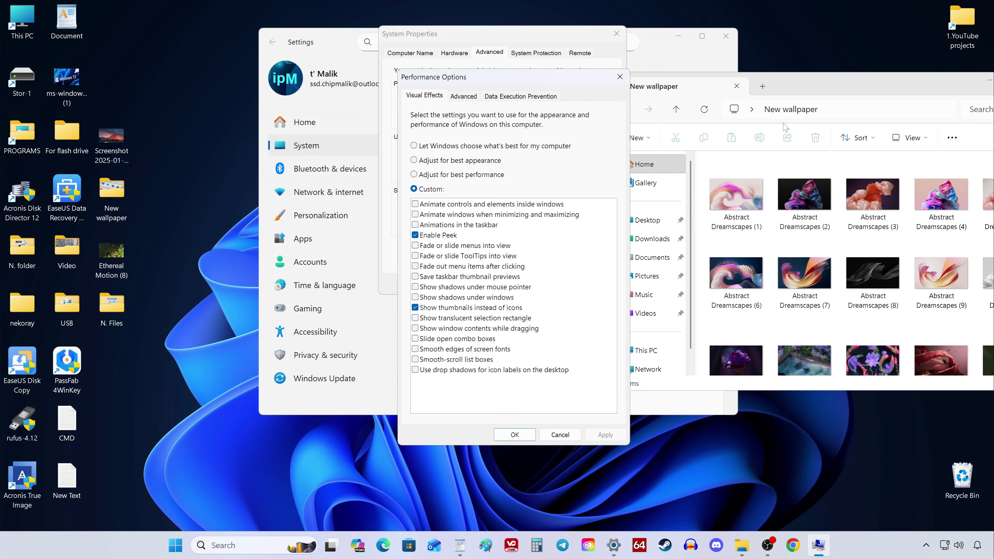
# Enable and apply Show window contents while dragging, moving the New wallpaper window before and after to compare.
pyautogui.moveTo(805, 83); pyautogui.dragTo(797, 107)
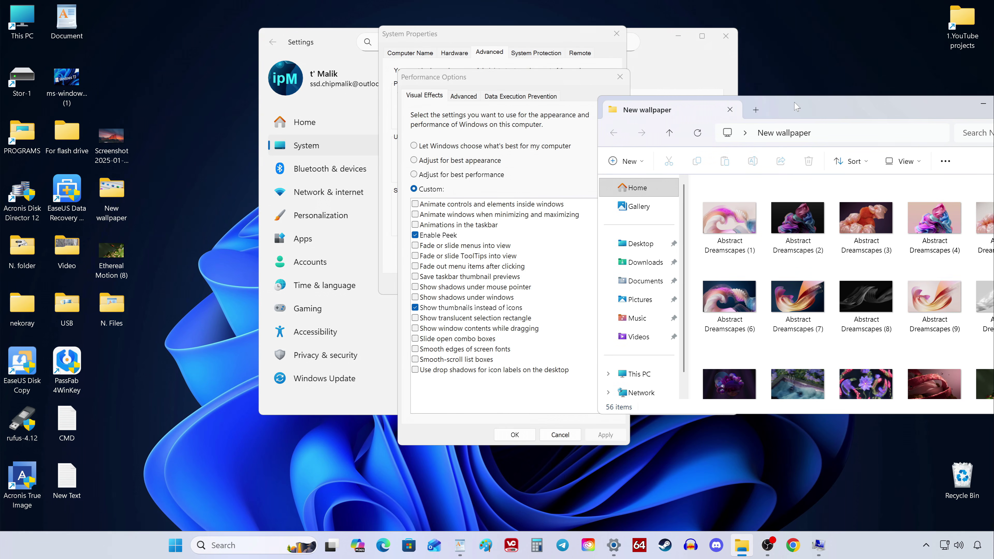
pyautogui.click(416, 329)
pyautogui.click(590, 434)
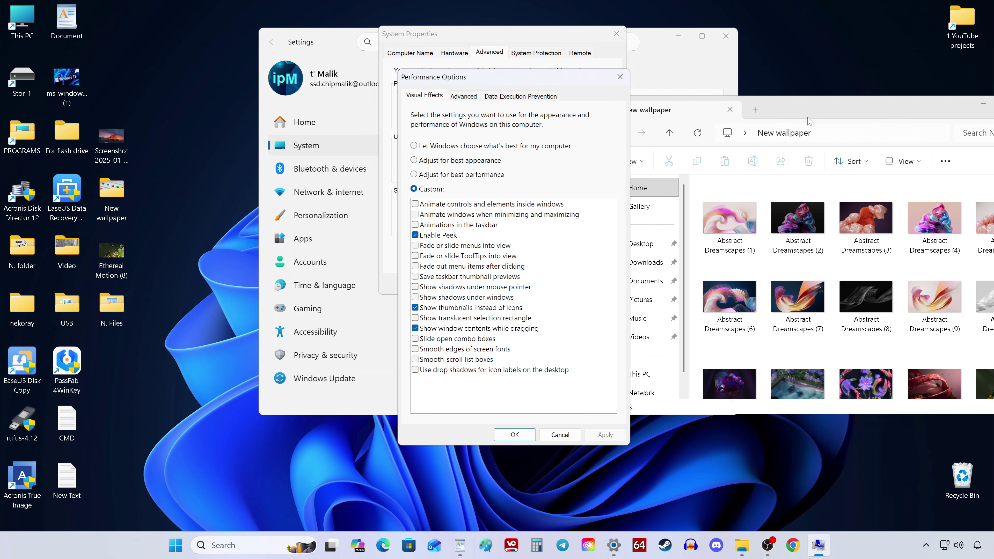
pyautogui.moveTo(810, 109)
pyautogui.mouseDown()
pyautogui.moveTo(509, 79)
pyautogui.moveTo(522, 153)
pyautogui.moveTo(638, 91)
pyautogui.moveTo(819, 94)
pyautogui.mouseUp()
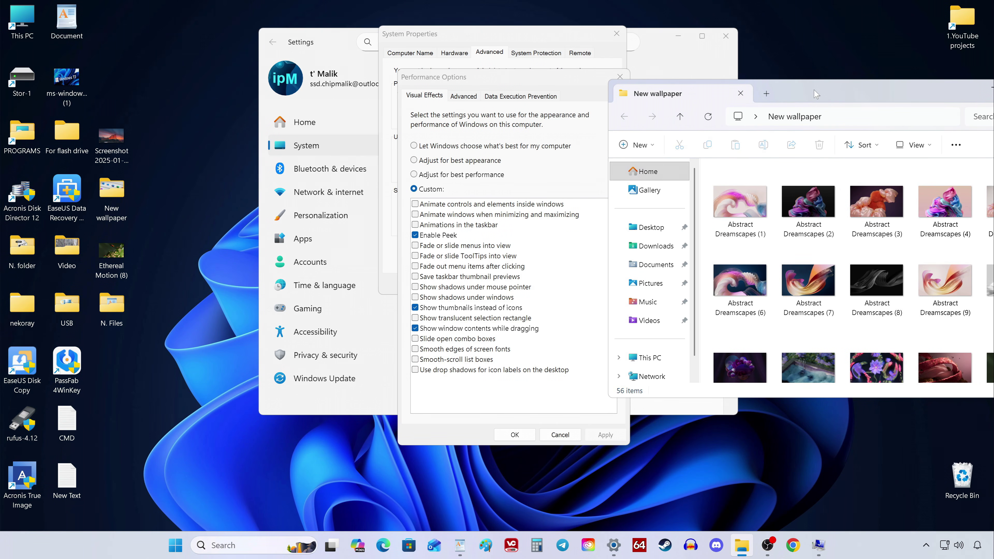
# Enable and apply Smooth edges of screen fonts, and close Performance Options and System Properties.
pyautogui.click(416, 349)
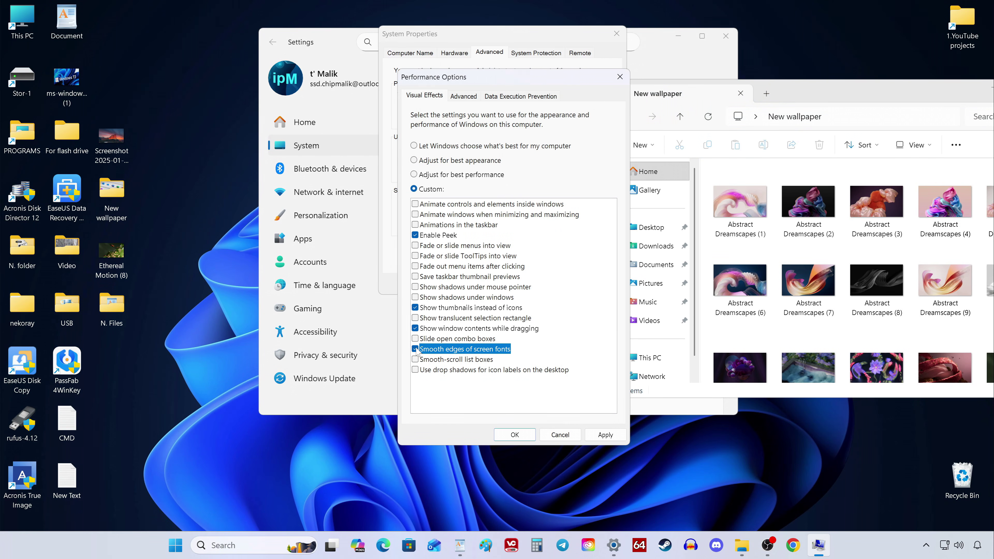
pyautogui.click(609, 437)
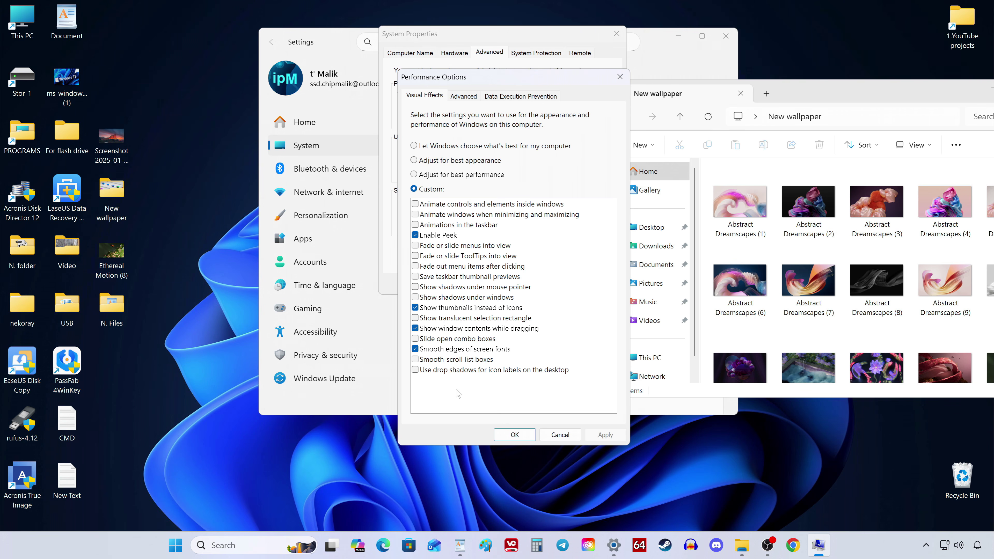
pyautogui.press('Return')
pyautogui.click(616, 35)
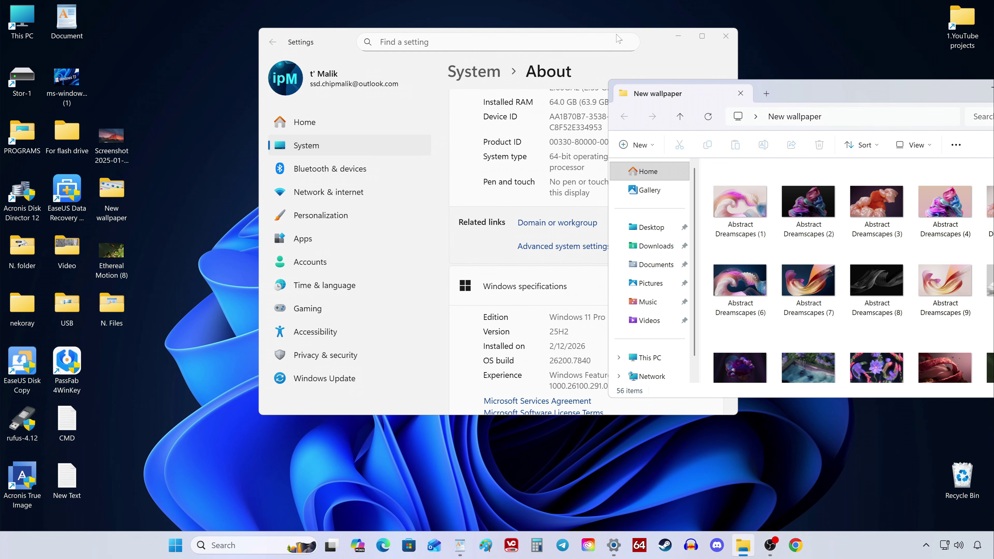
# Close Settings, move the New wallpaper folder window fully into view and close it too.
pyautogui.click(726, 35)
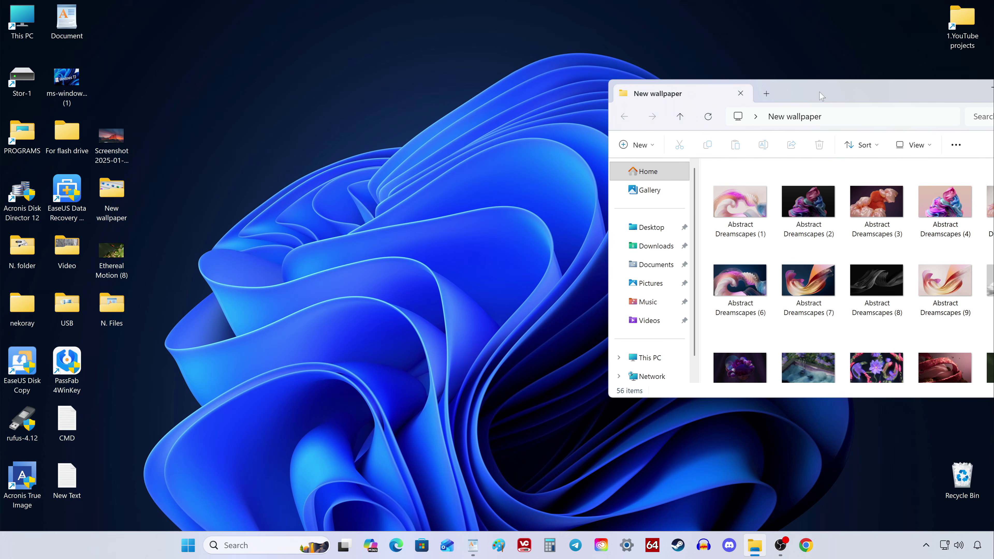
pyautogui.moveTo(820, 96); pyautogui.dragTo(577, 99)
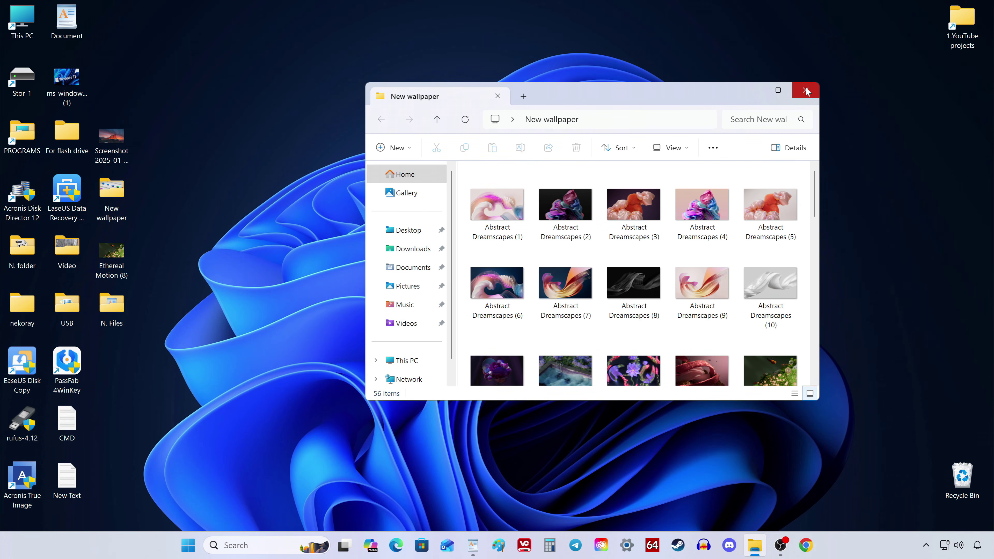
pyautogui.click(804, 92)
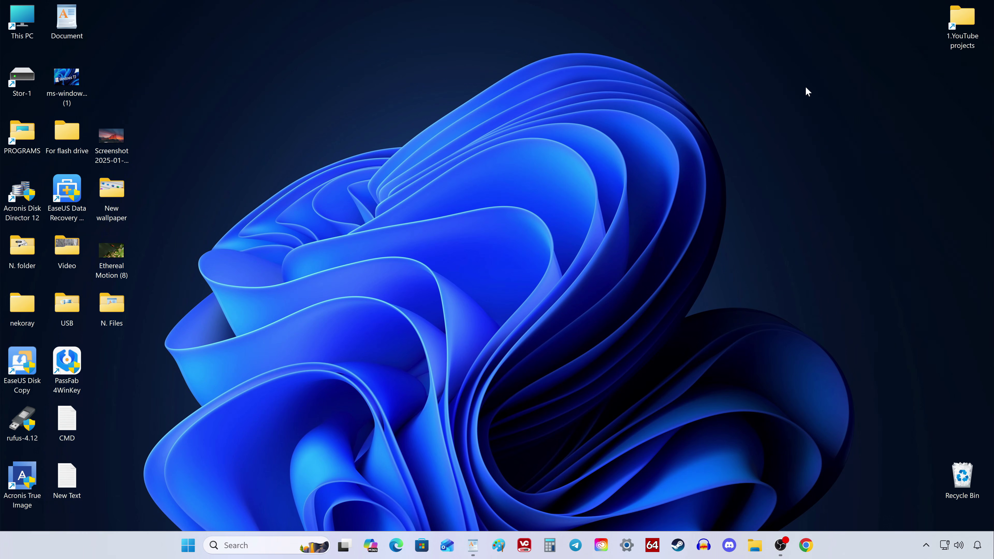
# Search Windows for ClearType, open Adjust ClearType text, and proceed with ClearType turned on past the native resolution check to the text samples.
pyautogui.click(263, 547)
pyautogui.write('C')
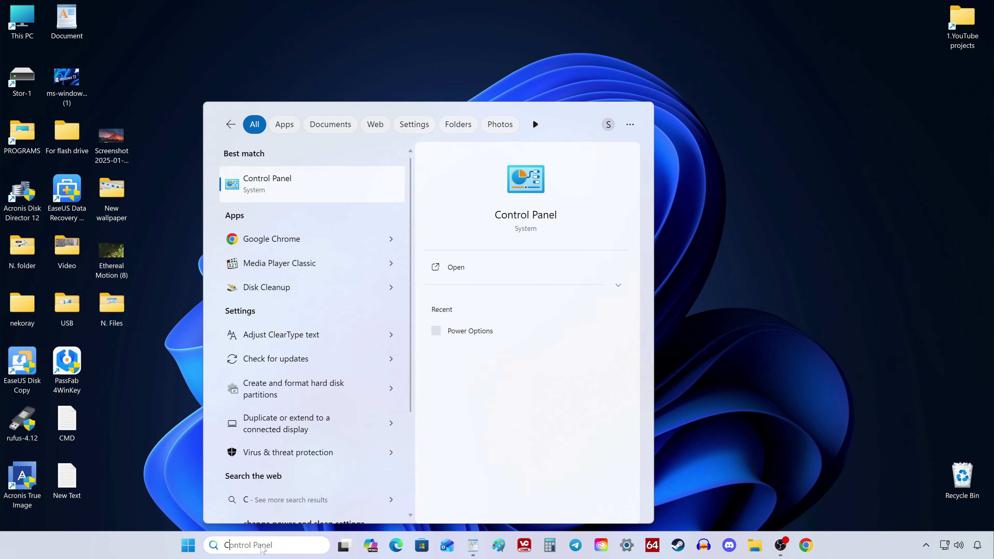
pyautogui.write('learType')
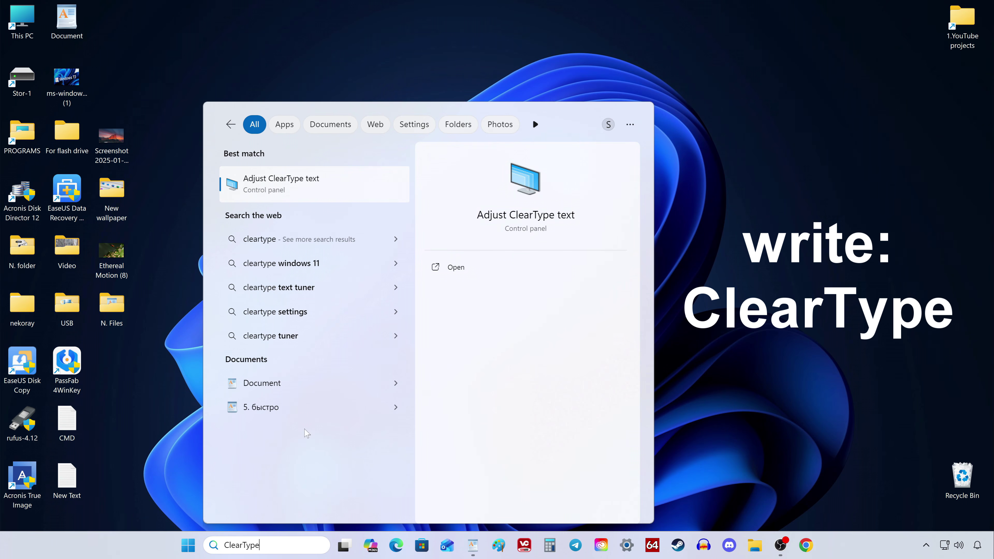
pyautogui.click(291, 191)
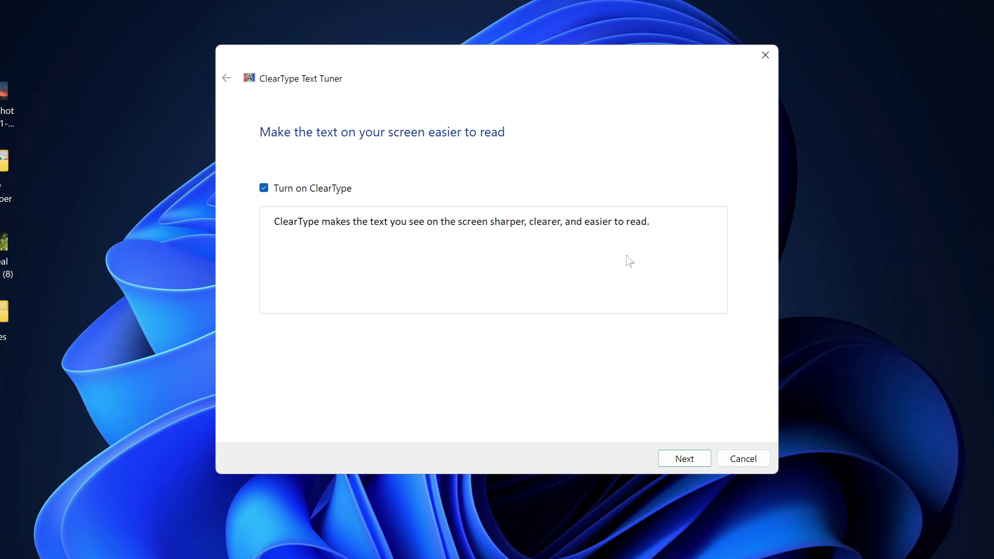
pyautogui.click(683, 461)
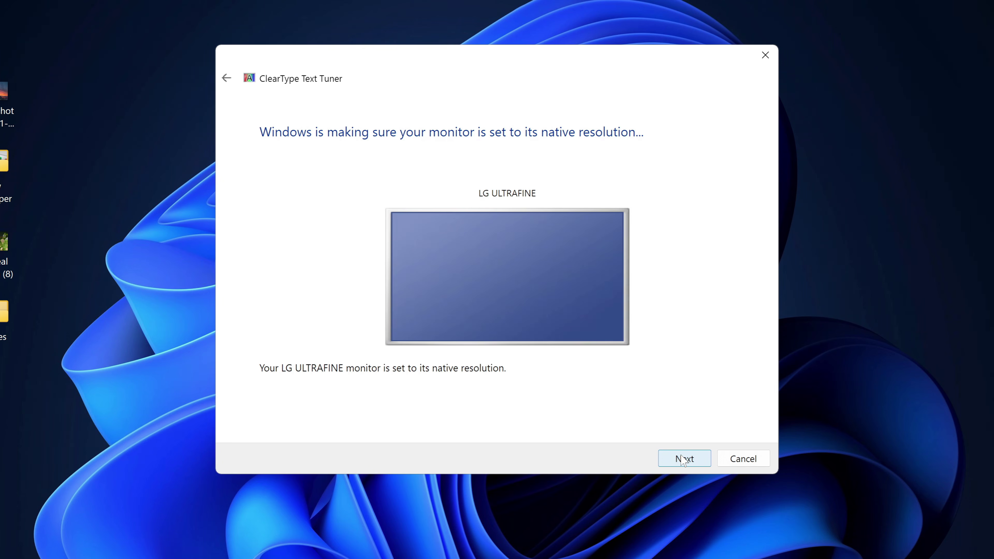
pyautogui.click(707, 466)
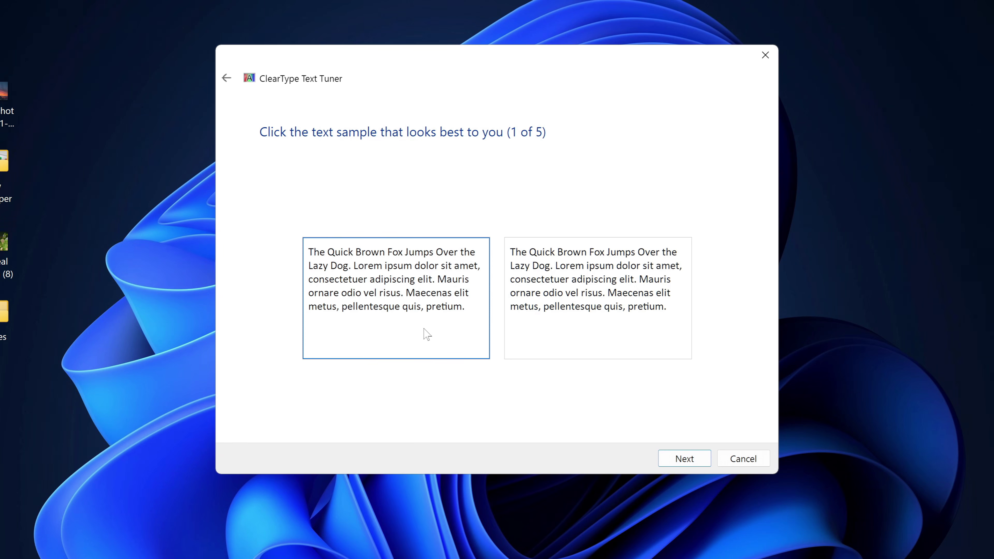
# Choose the second ClearType sample on page 1, the third sample in the upper row on page 2, and the third sample on page 3.
pyautogui.click(583, 339)
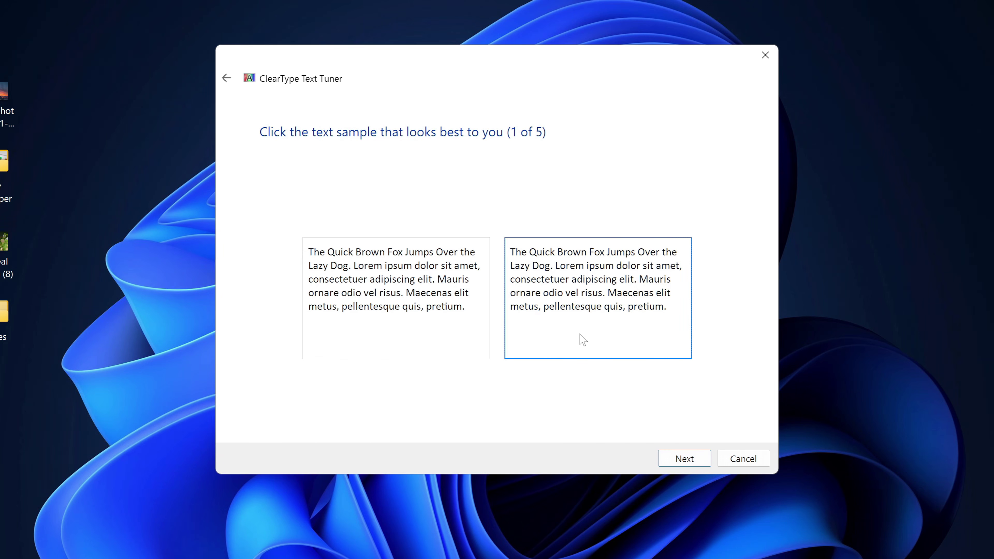
pyautogui.click(690, 465)
pyautogui.click(626, 234)
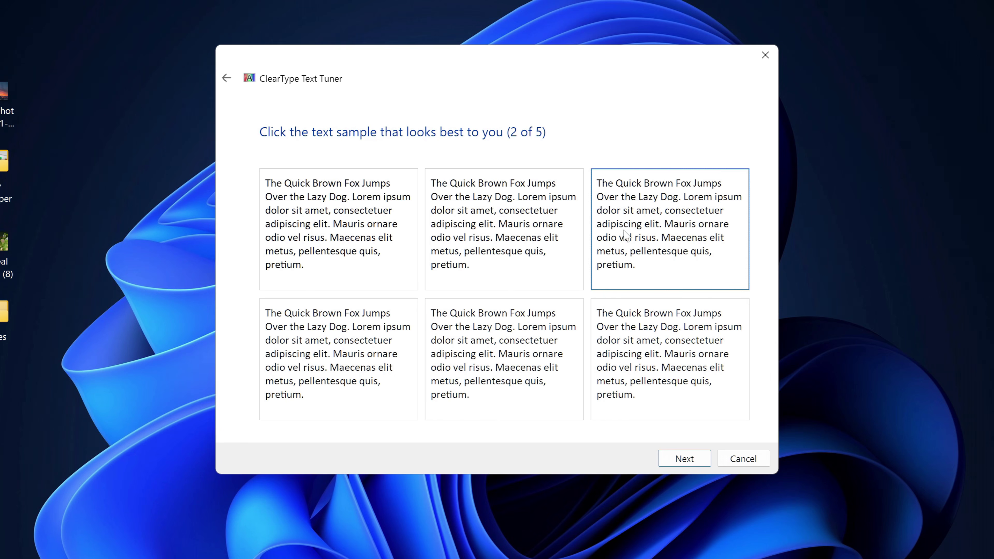
pyautogui.click(698, 461)
pyautogui.click(638, 306)
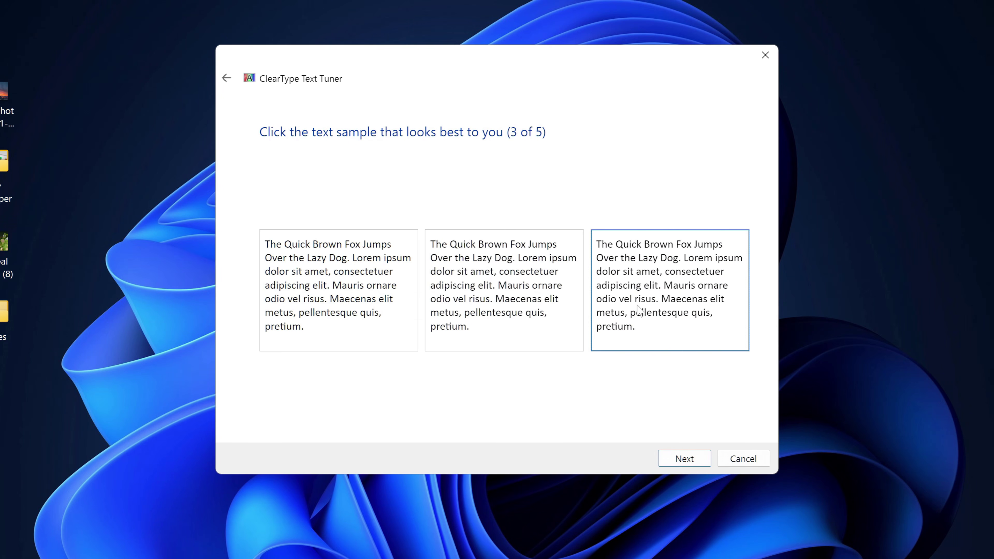
pyautogui.click(684, 459)
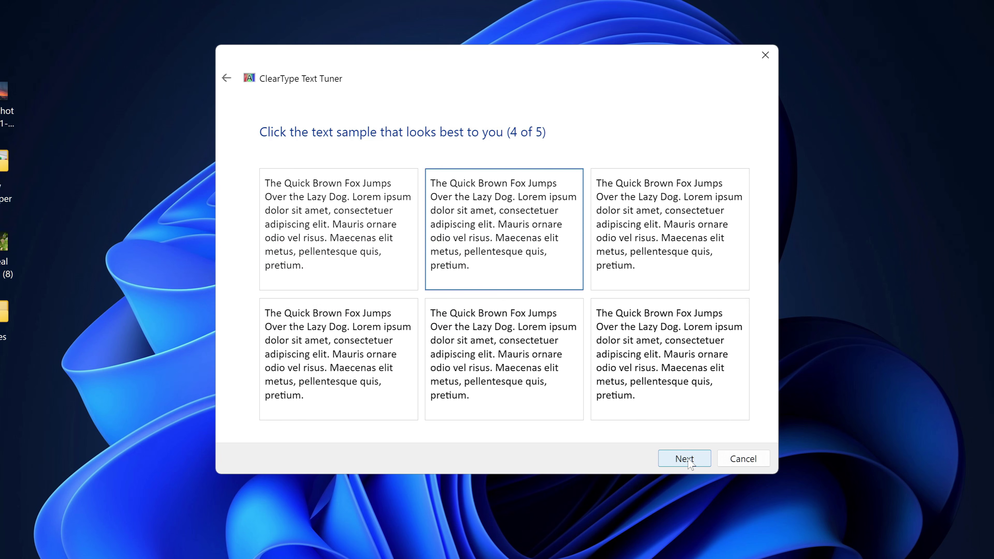
# Choose the middle sample in the lower row on page 4, accept the preselected sample on page 5, and finish the ClearType tuning.
pyautogui.click(513, 342)
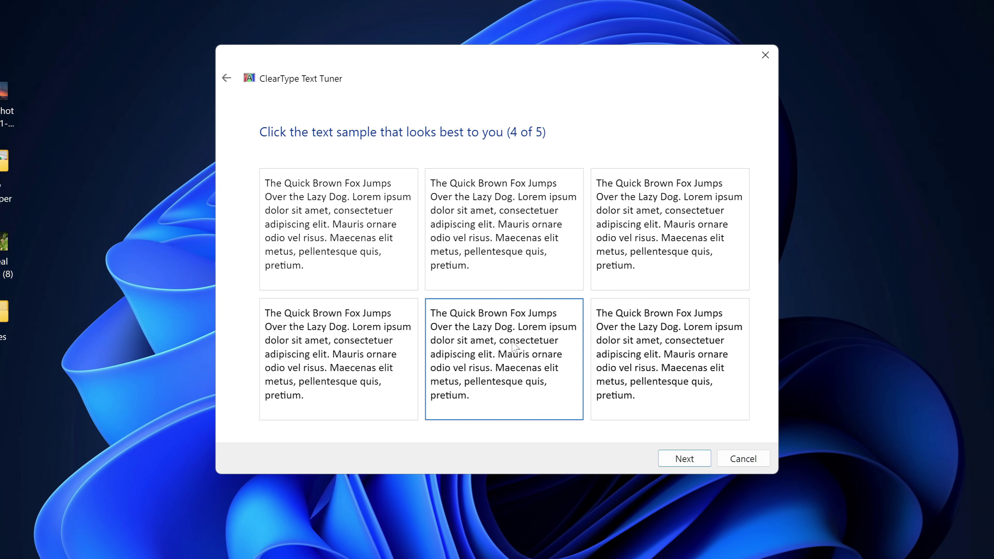
pyautogui.click(699, 461)
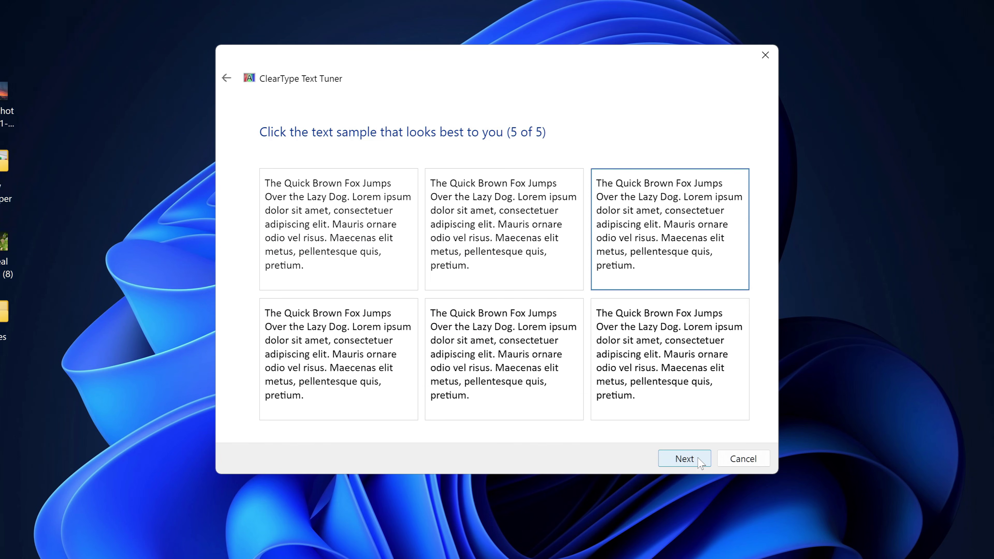
pyautogui.click(699, 461)
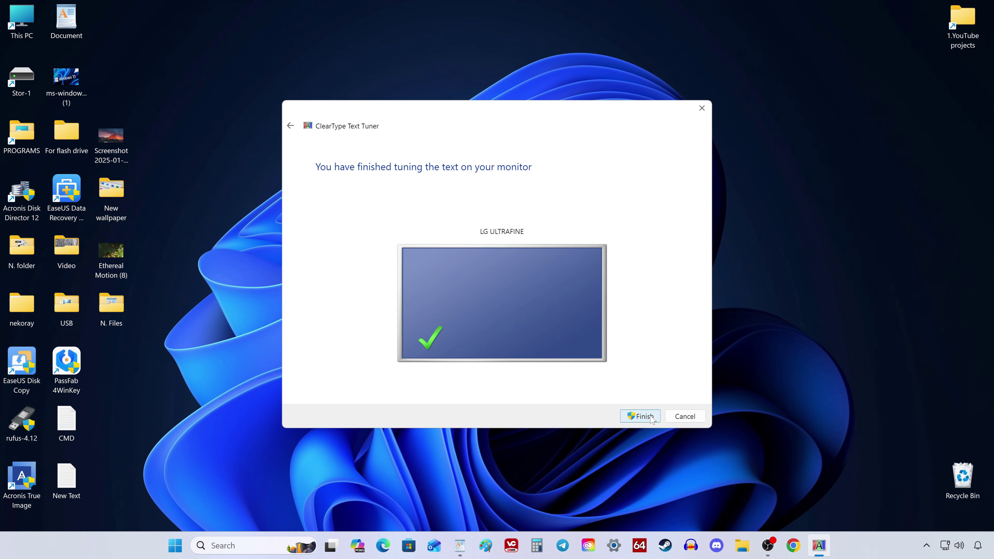
pyautogui.click(641, 416)
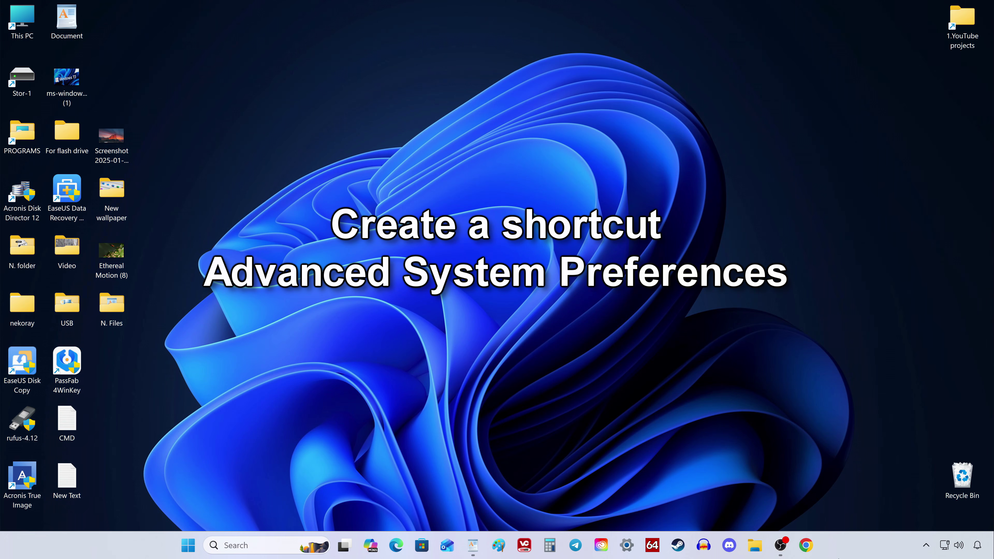
# Create a desktop shortcut with the location control sysdm.cpl,,3, keeping the suggested name control.
pyautogui.rightClick(461, 184)
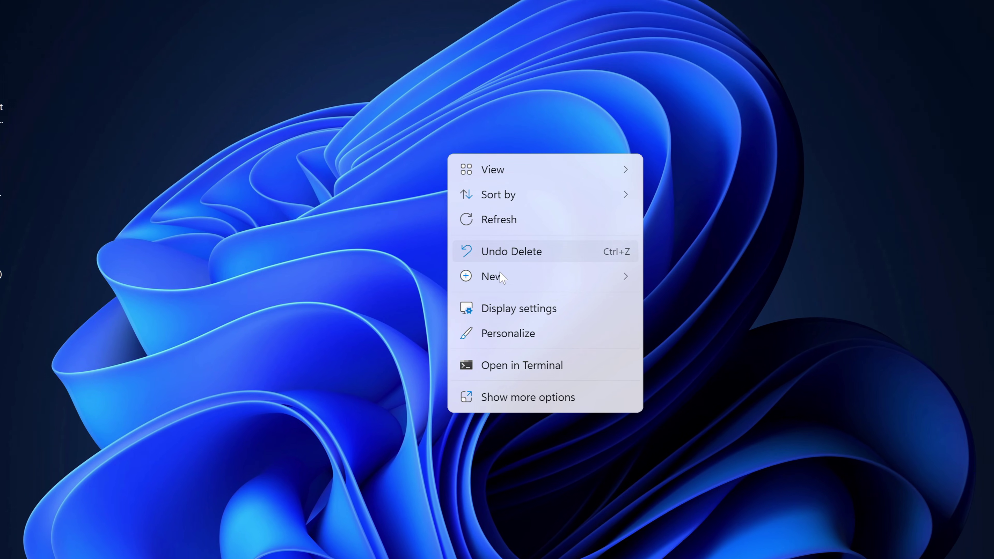
pyautogui.moveTo(521, 275)
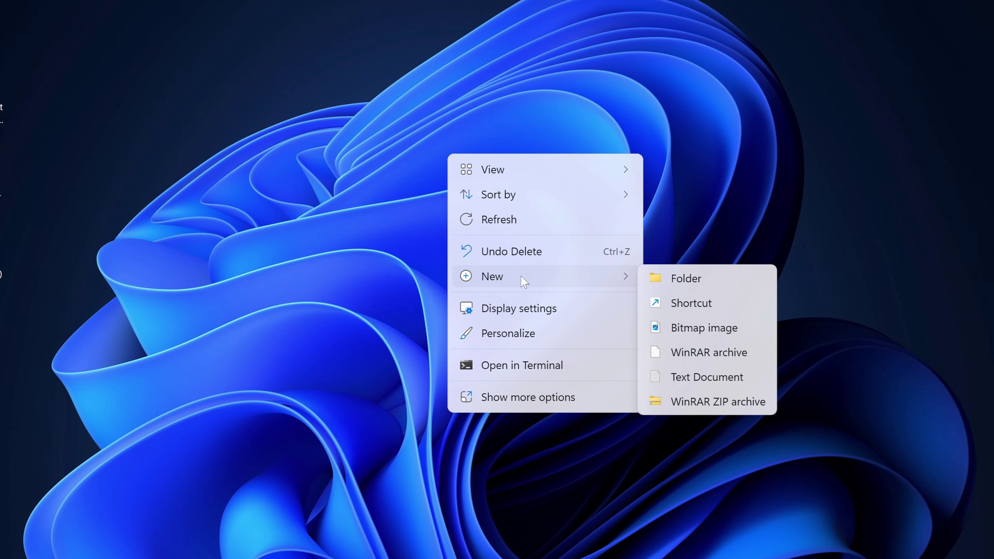
pyautogui.click(724, 309)
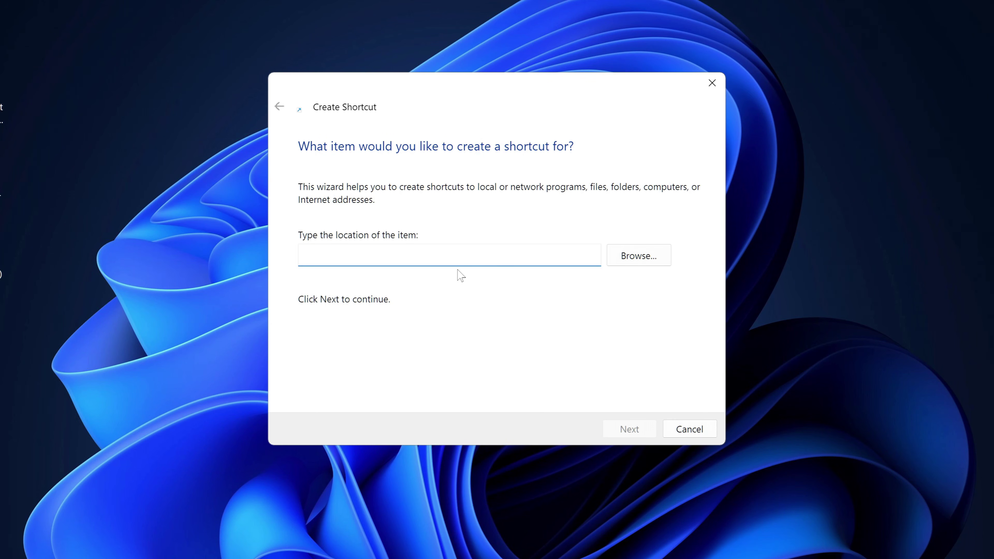
pyautogui.rightClick(359, 254)
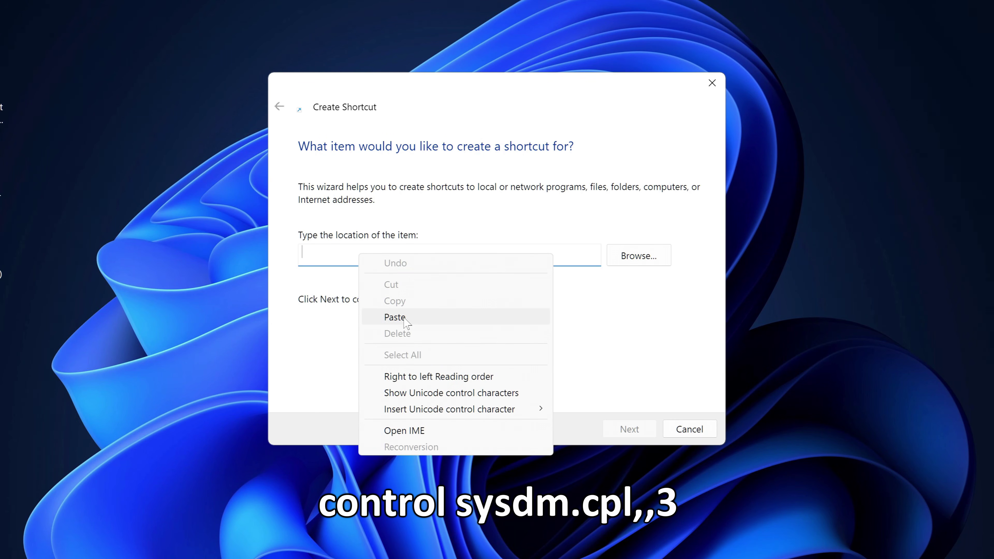
pyautogui.click(395, 318)
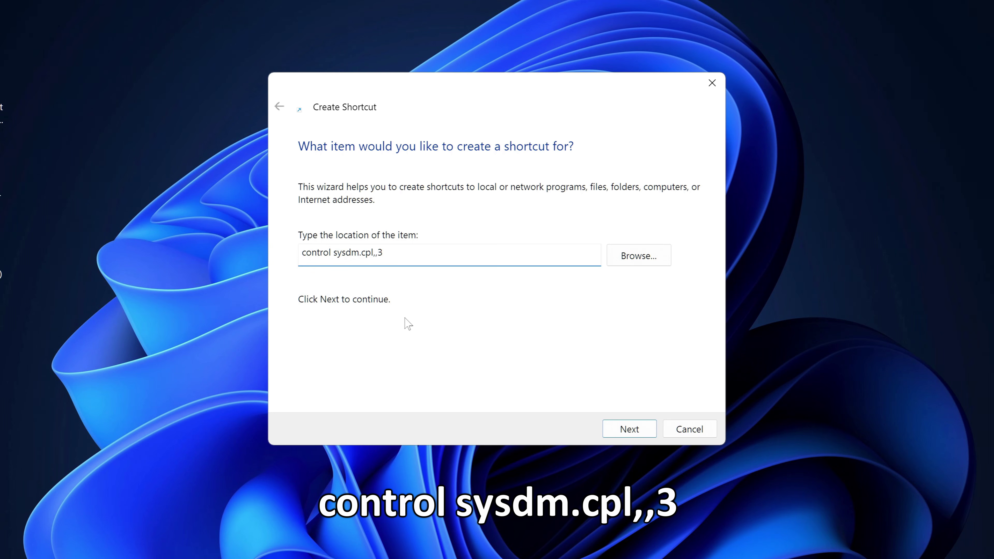
pyautogui.click(626, 431)
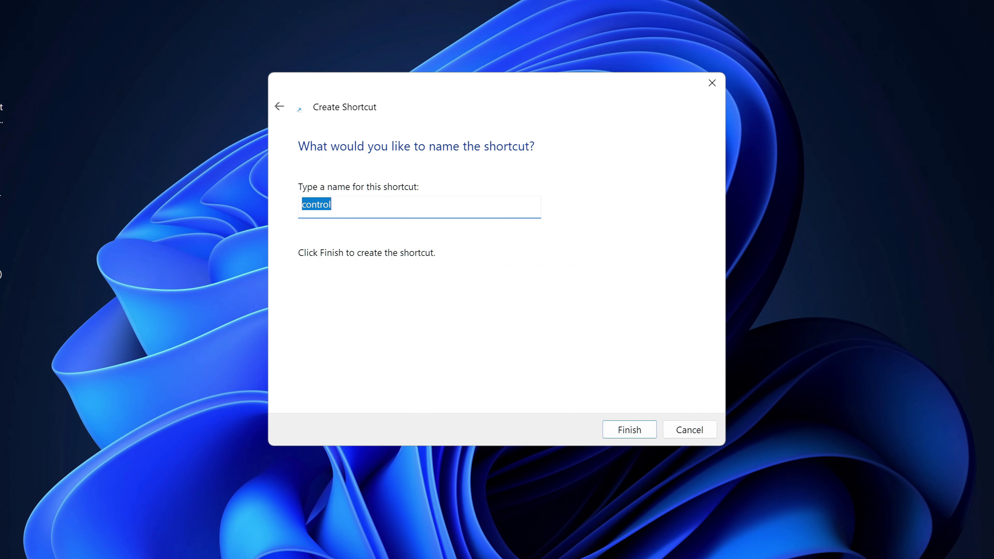
pyautogui.click(337, 204)
pyautogui.click(629, 430)
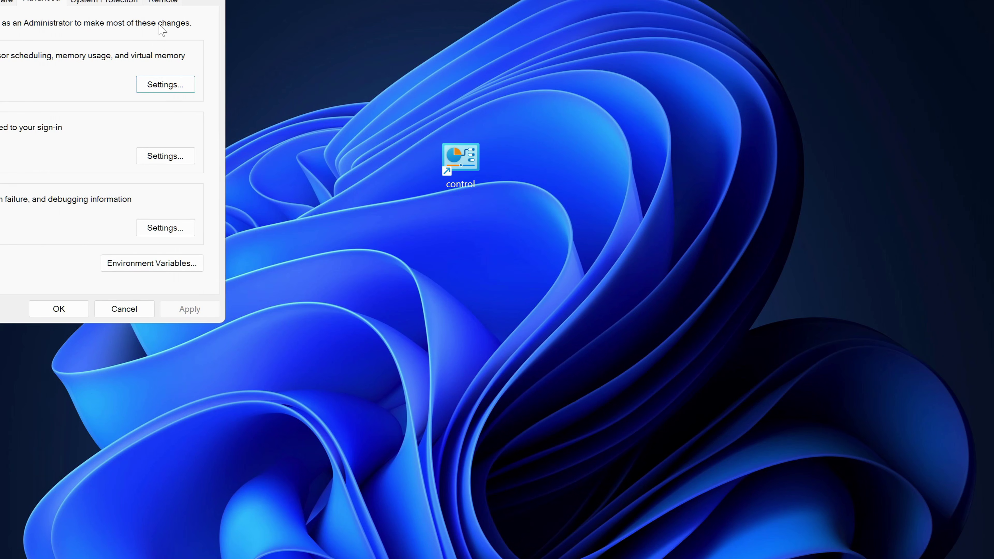
# Move System Properties fully into view, check the visual effects in its Performance settings, and close both windows.
pyautogui.moveTo(2, 2); pyautogui.dragTo(459, 25)
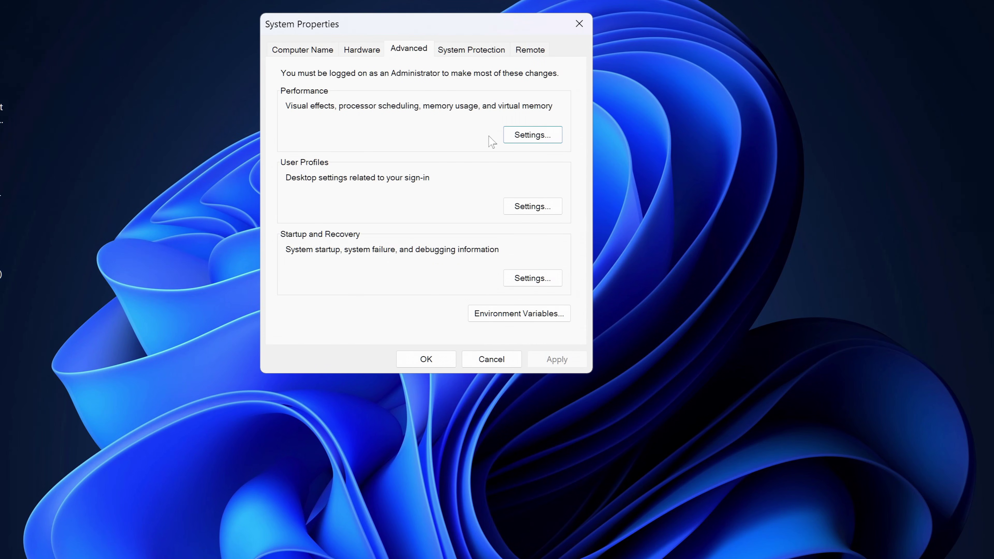
pyautogui.click(513, 139)
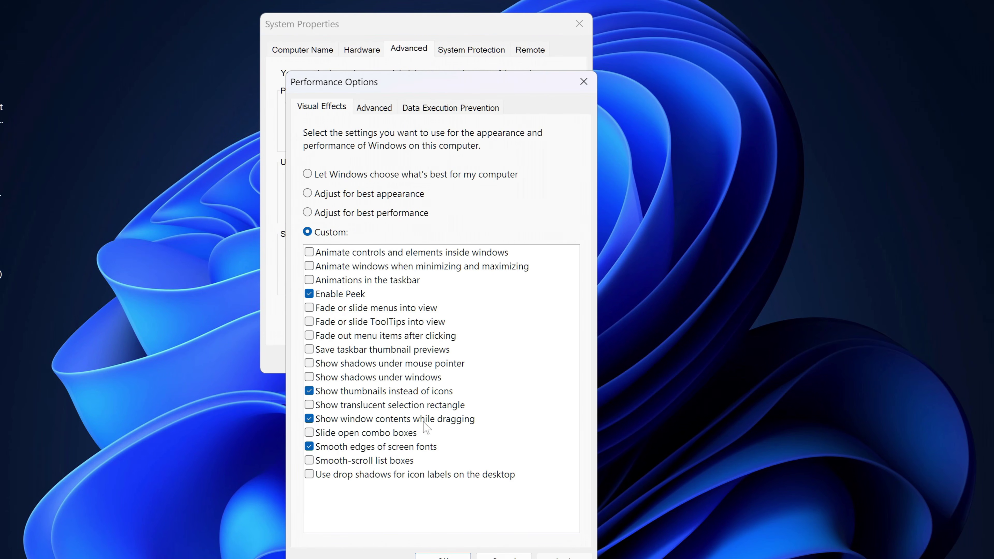
pyautogui.click(423, 554)
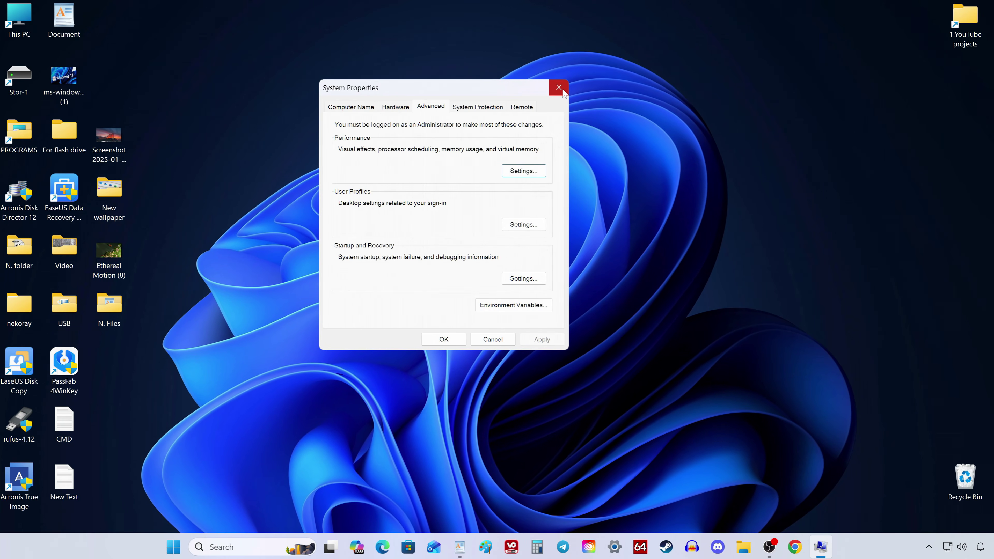
pyautogui.click(561, 90)
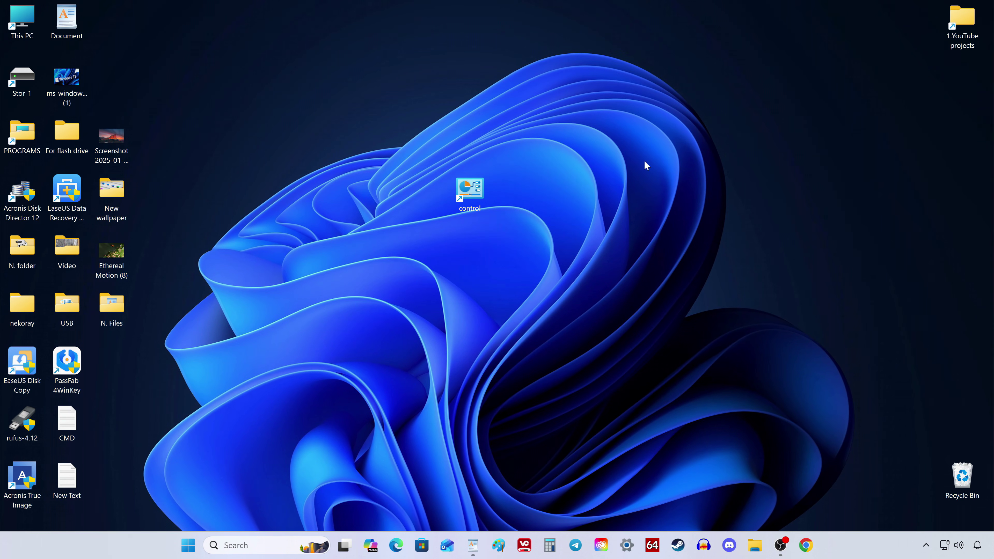